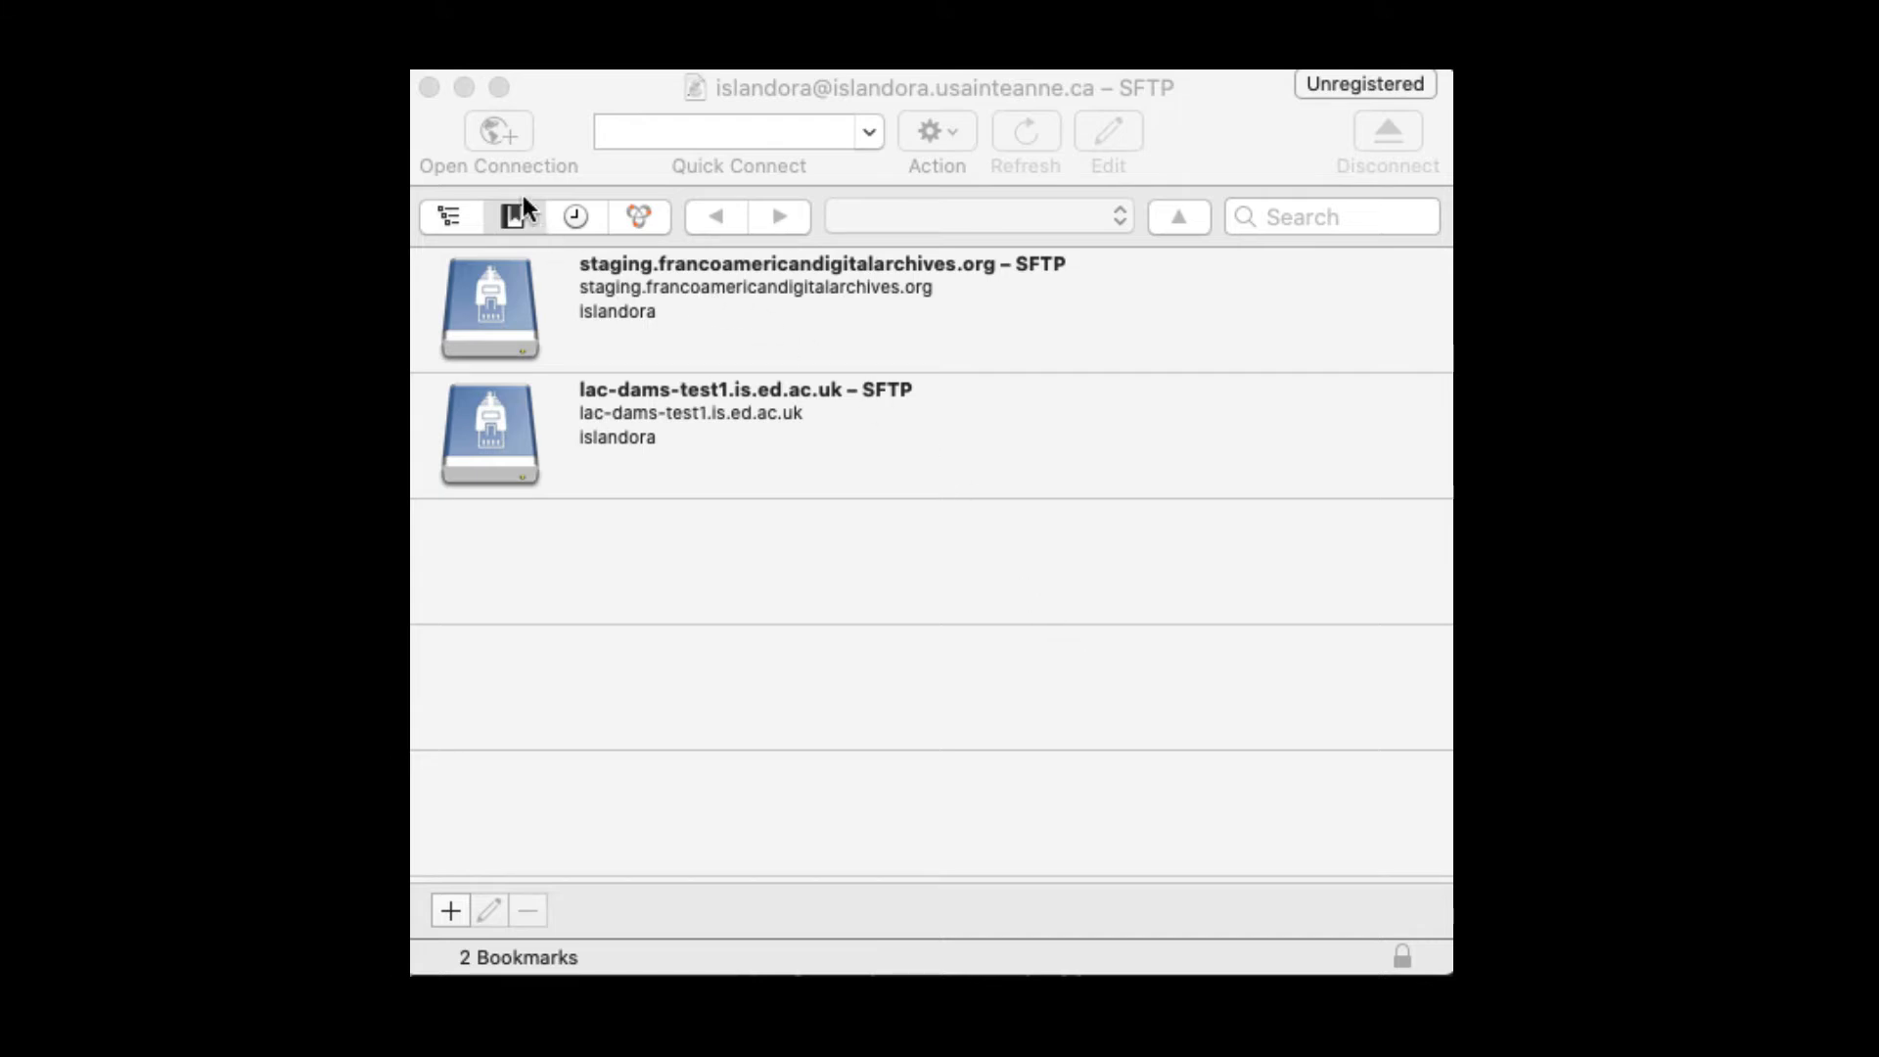
Step: Open a new SFTP connection with server islandora-staging.usainteanne.ca and connect to its home folder
{"action": "left_click", "coordinate": [565, 153]}
{"action": "left_click", "coordinate": [488, 144]}
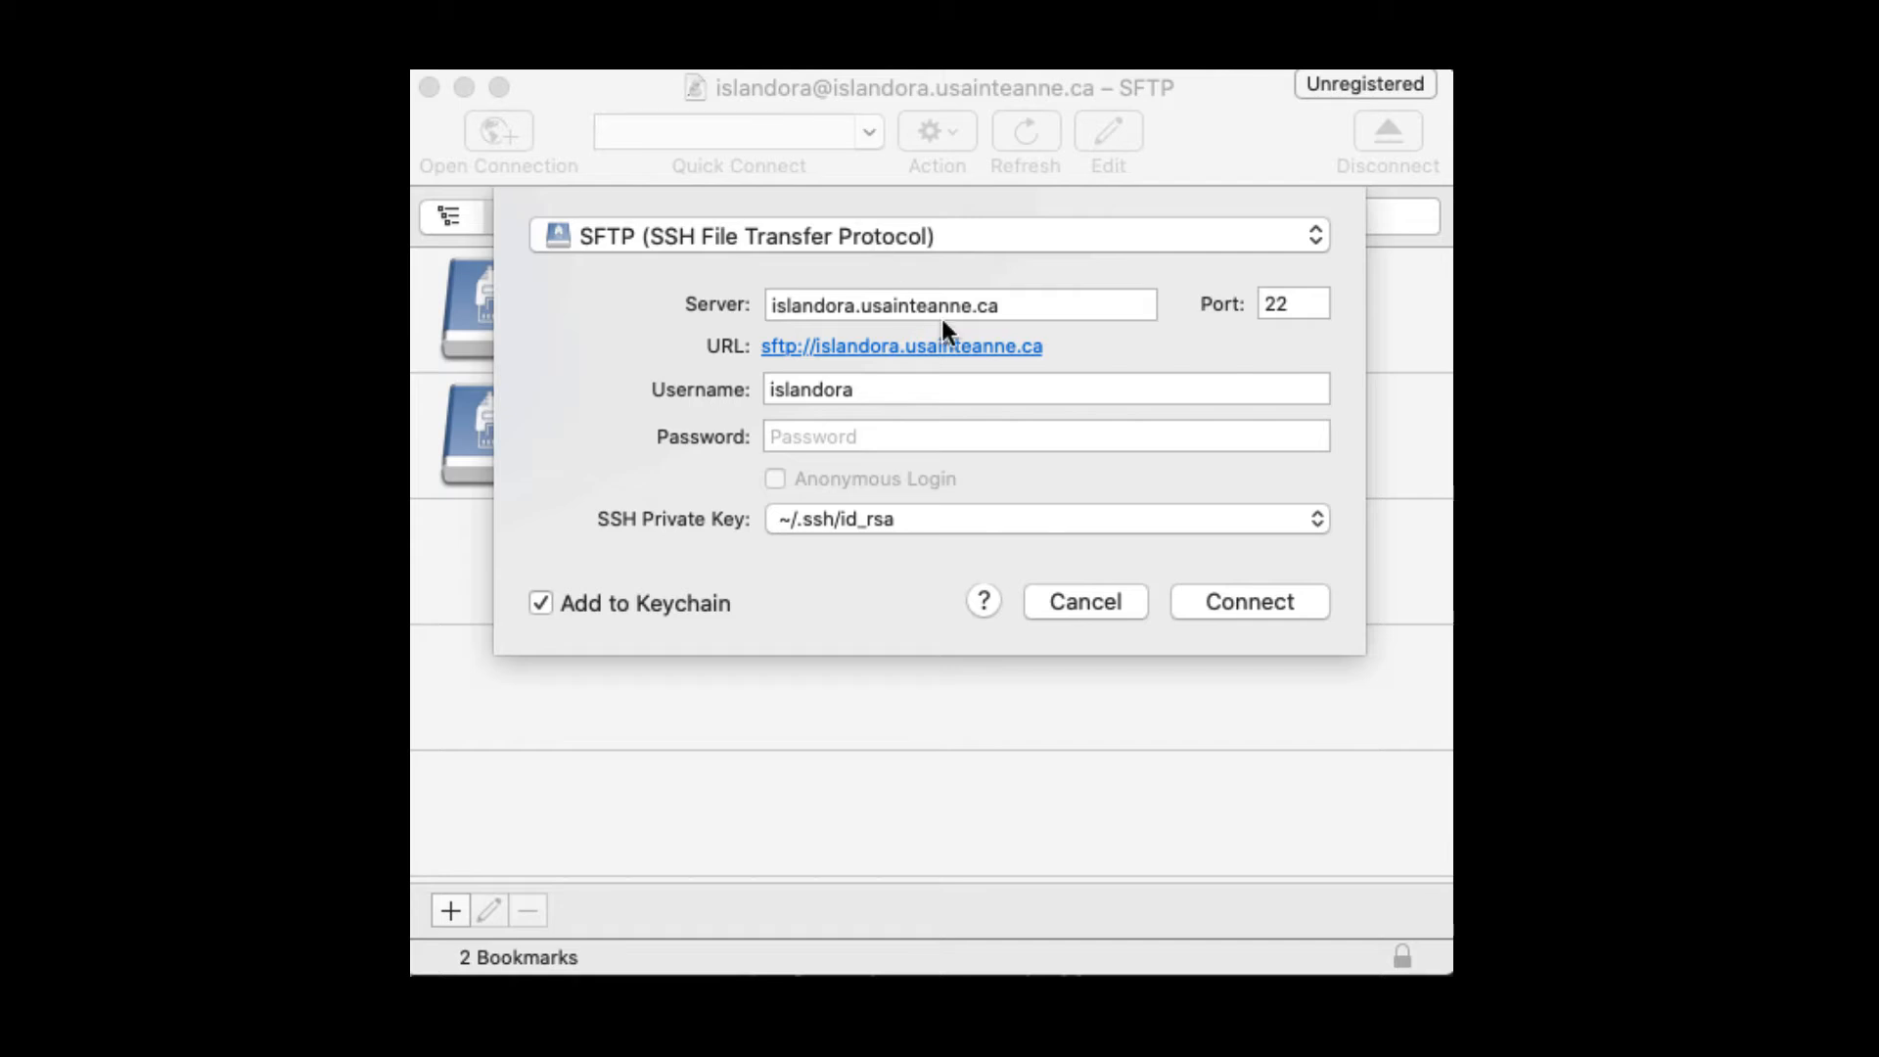
{"action": "left_click", "coordinate": [1026, 306]}
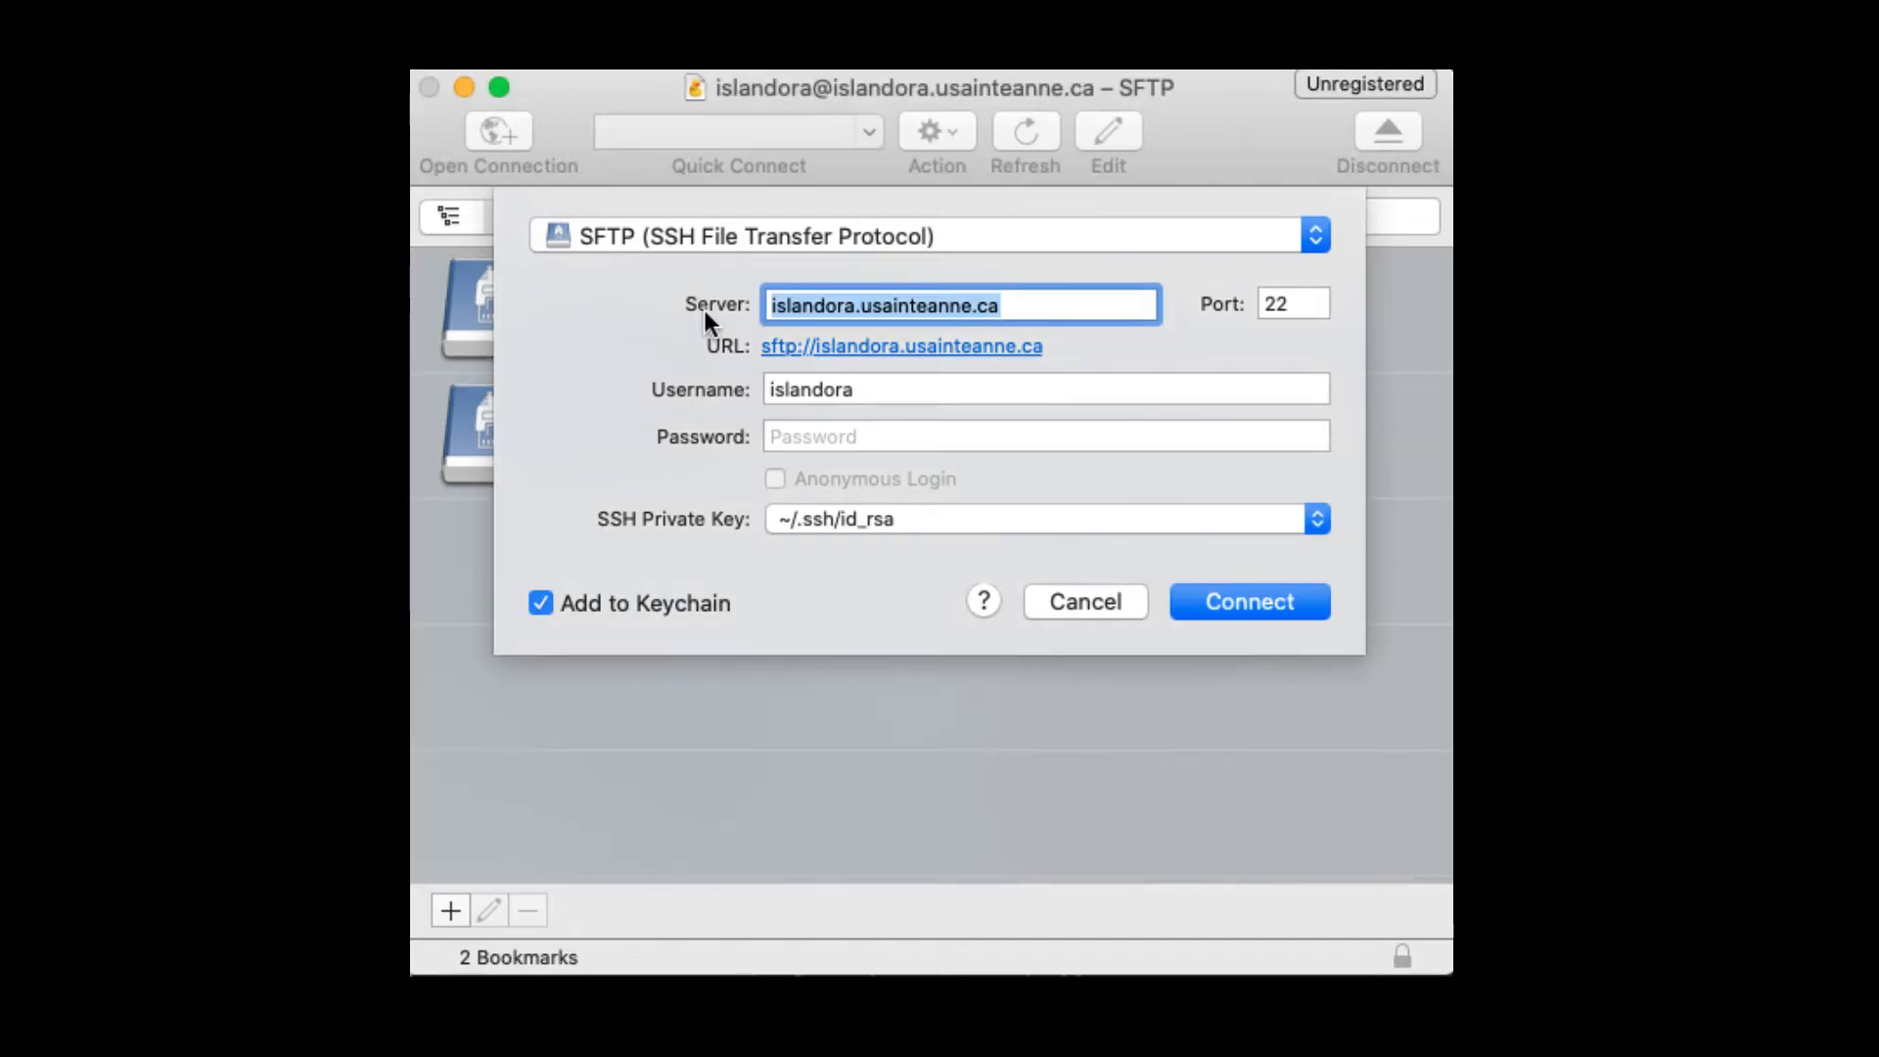
{"action": "type", "text": "islandora-staging.usainteanne.ca"}
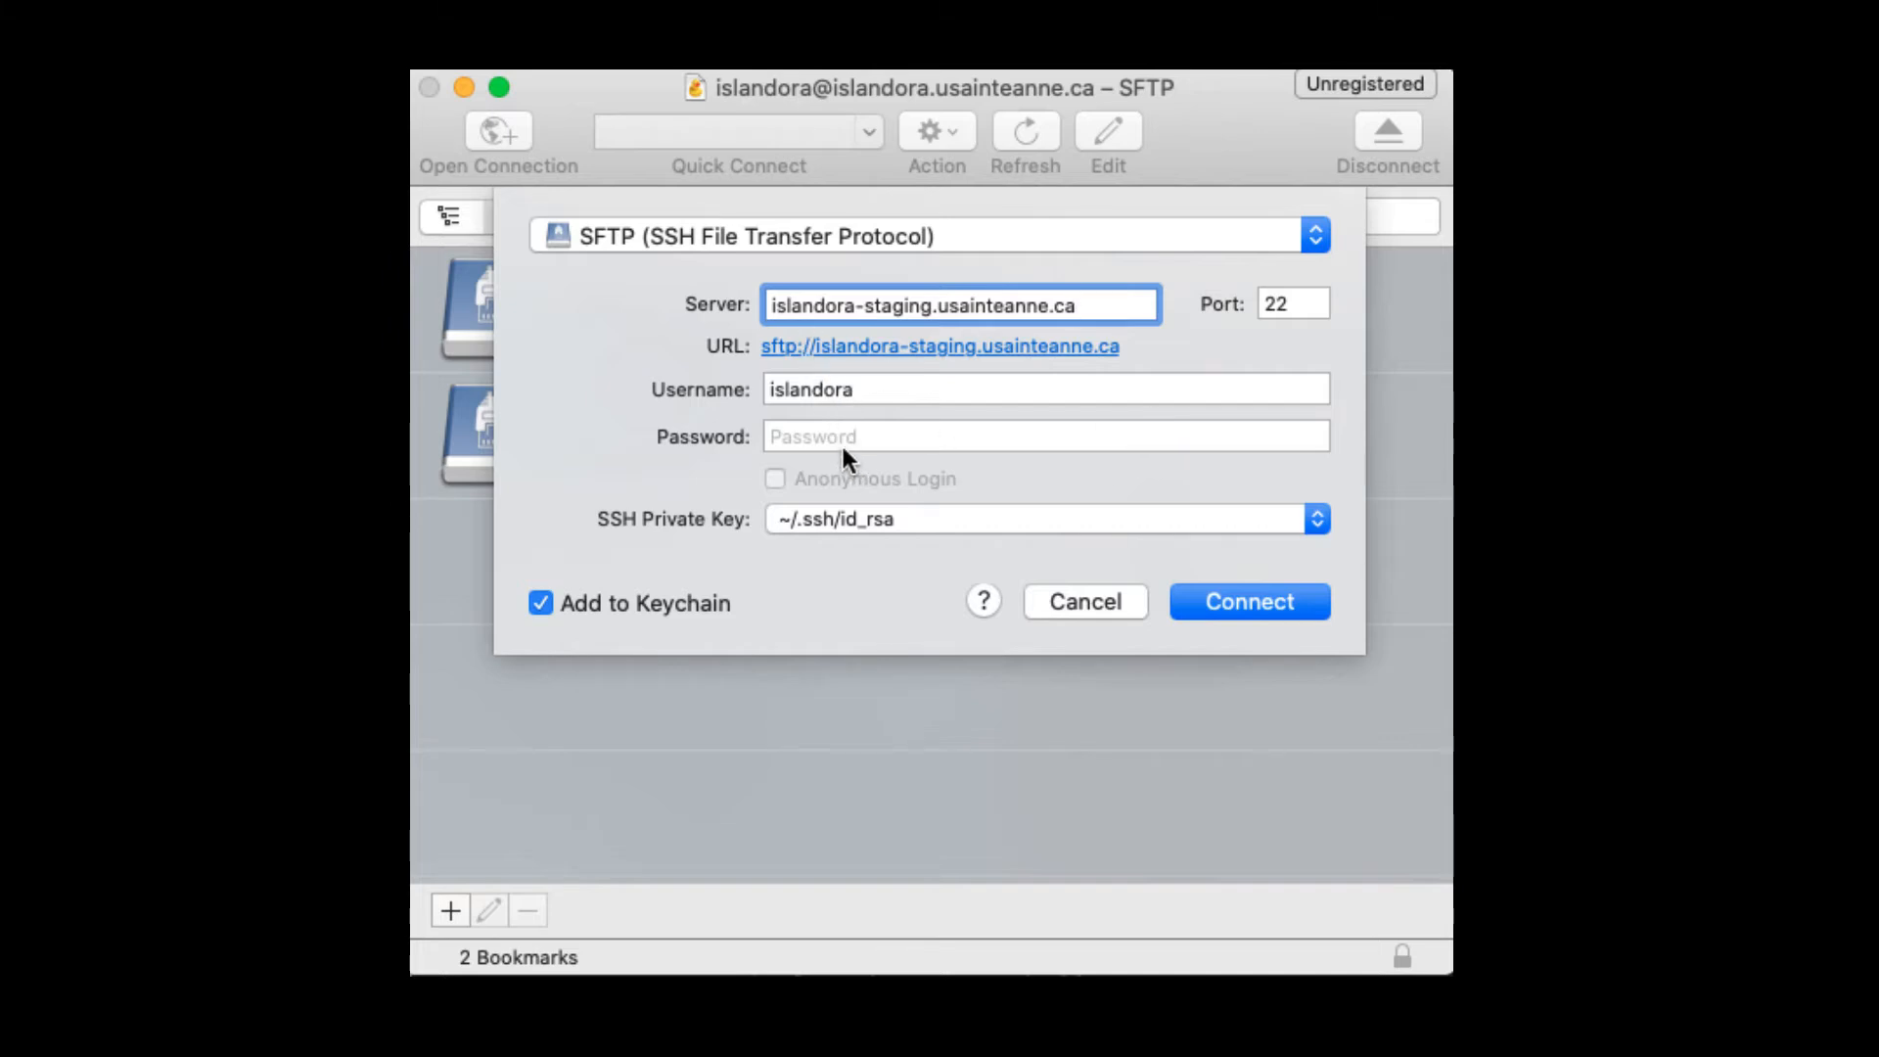
{"action": "left_click", "coordinate": [1229, 602]}
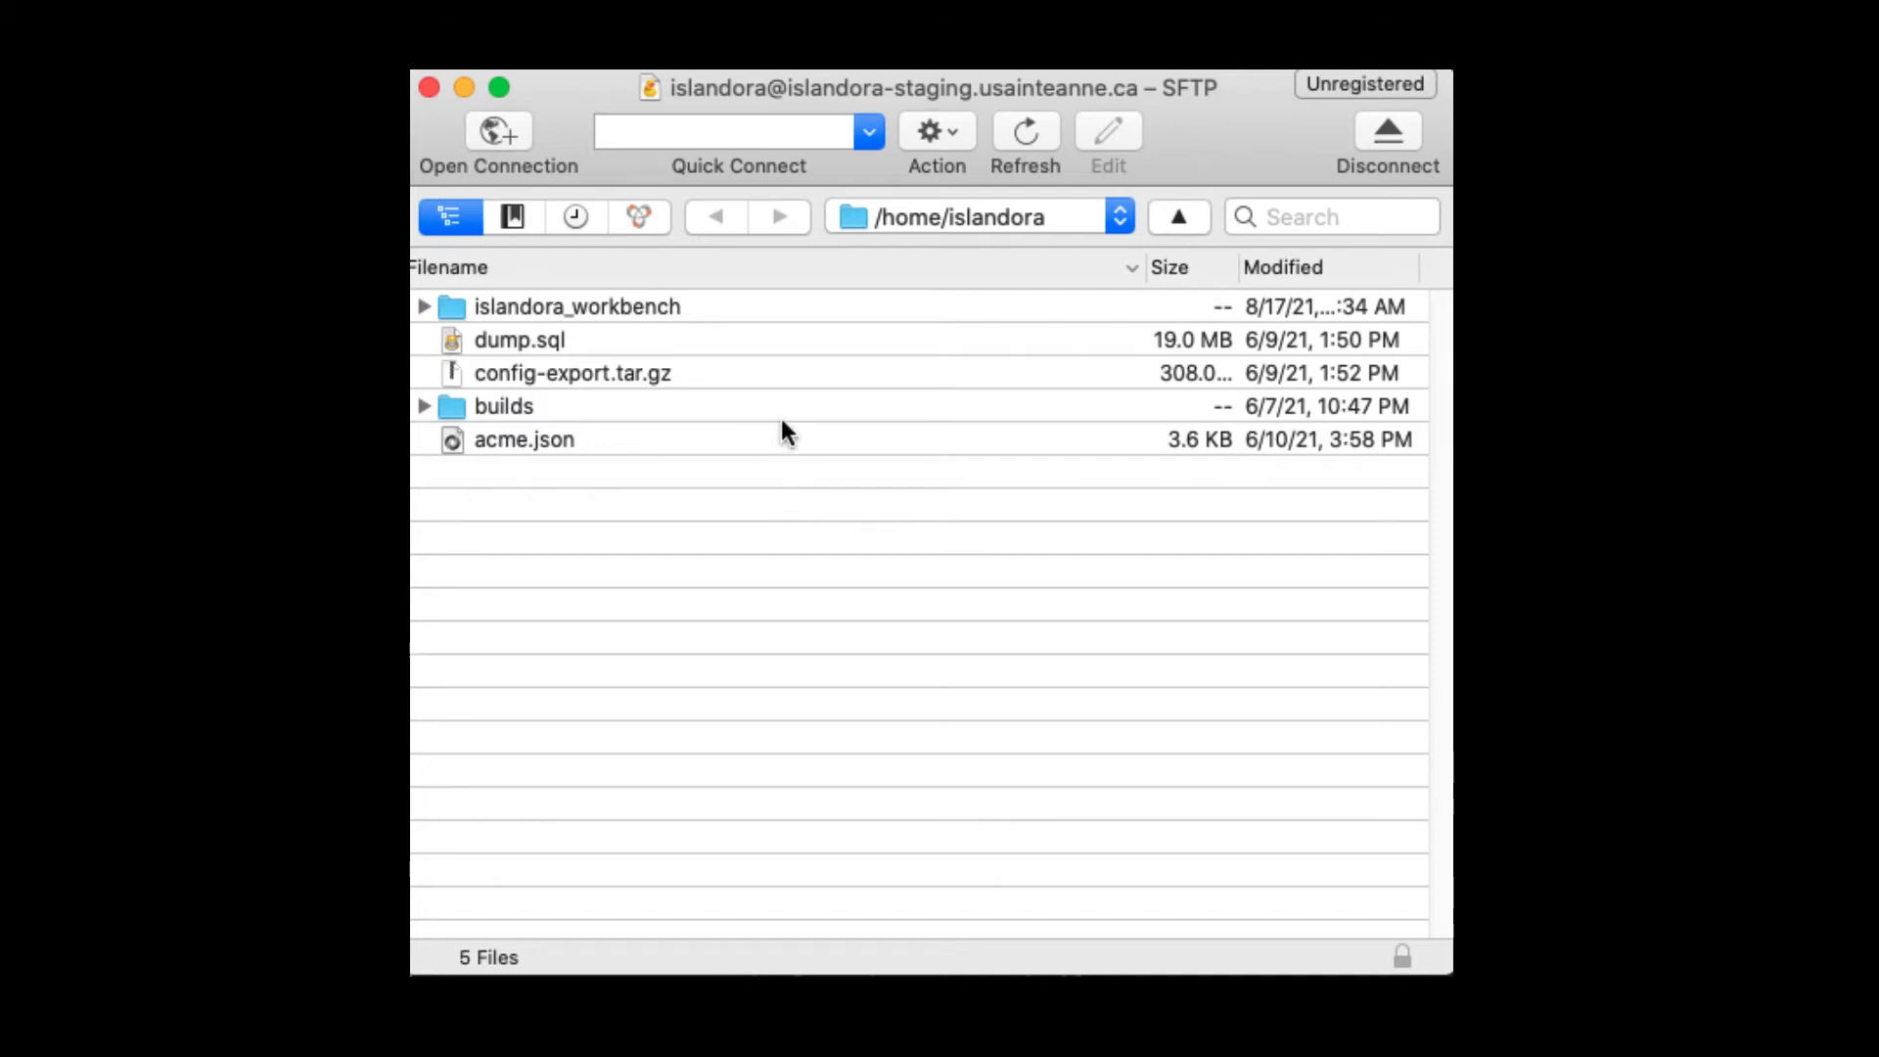
Step: Bookmark the current staging connection as islandora-staging.usainteanne.ca – SFTP and close the bookmark settings
{"action": "left_click", "coordinate": [949, 137]}
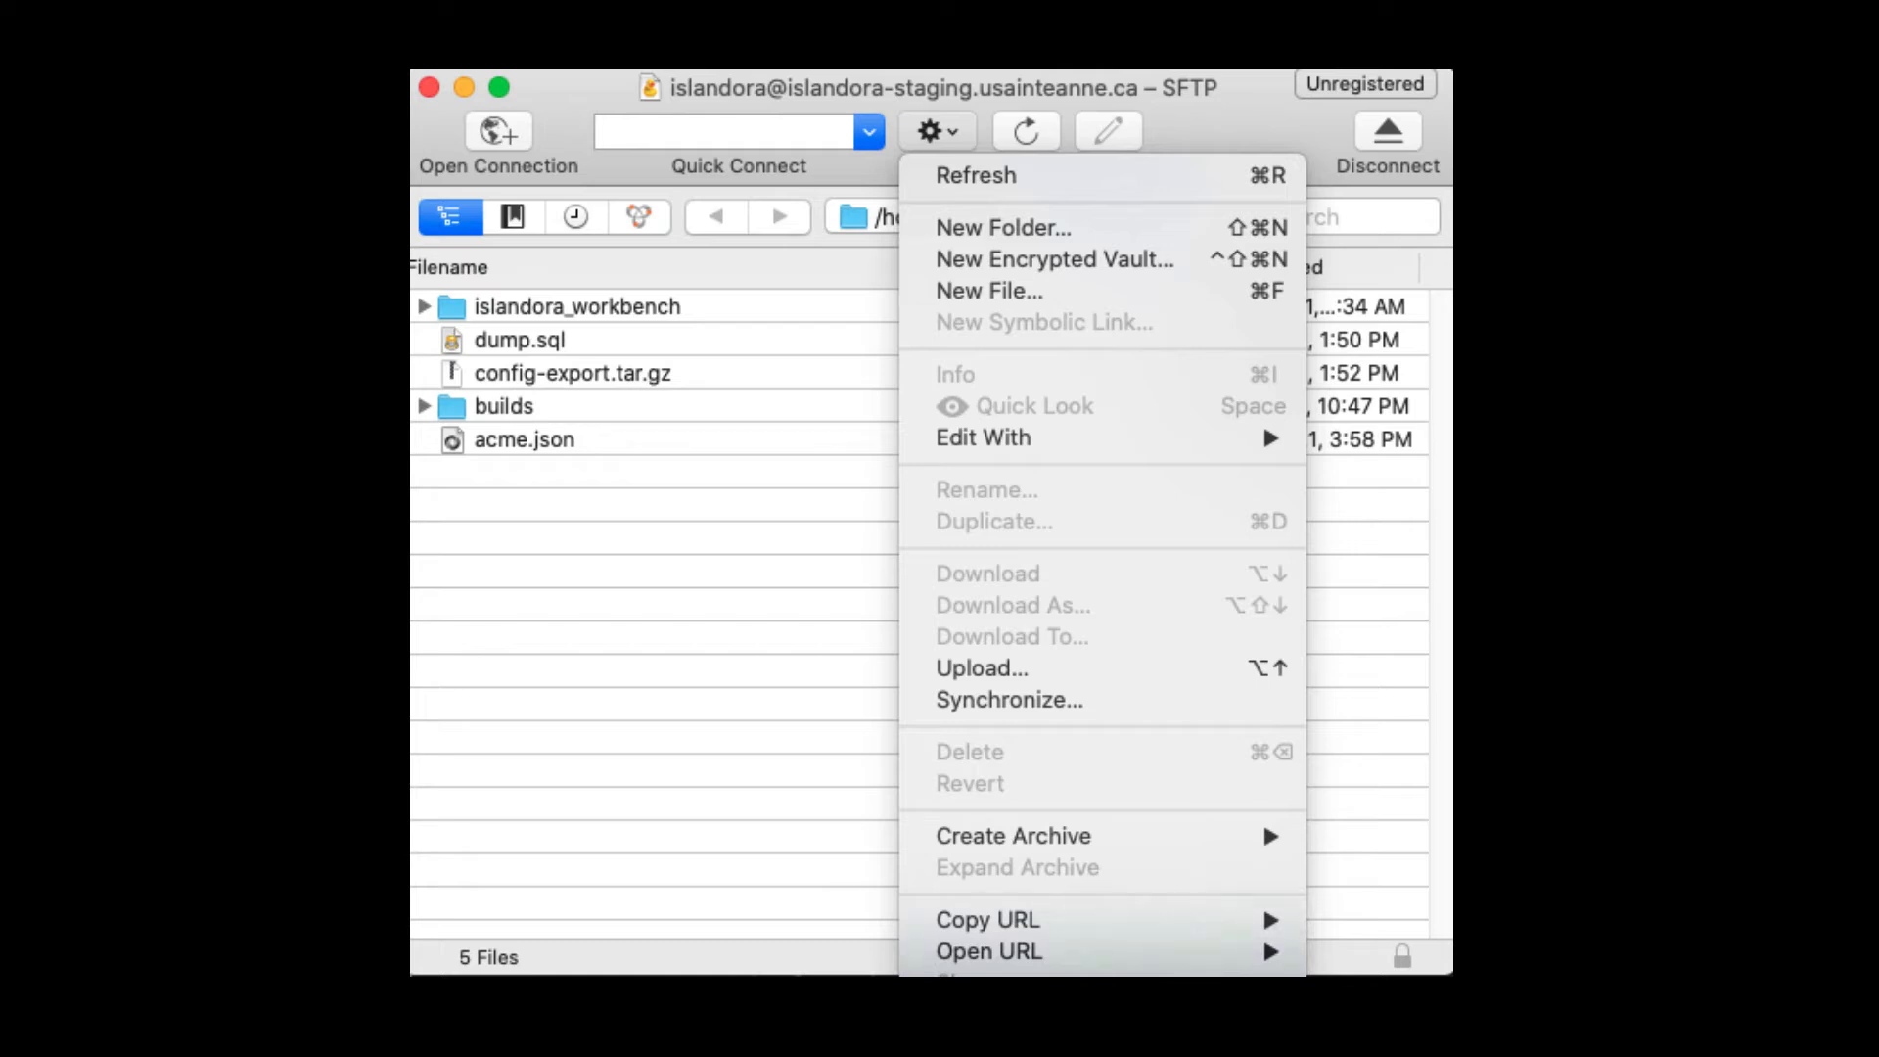
{"action": "key", "text": "Escape"}
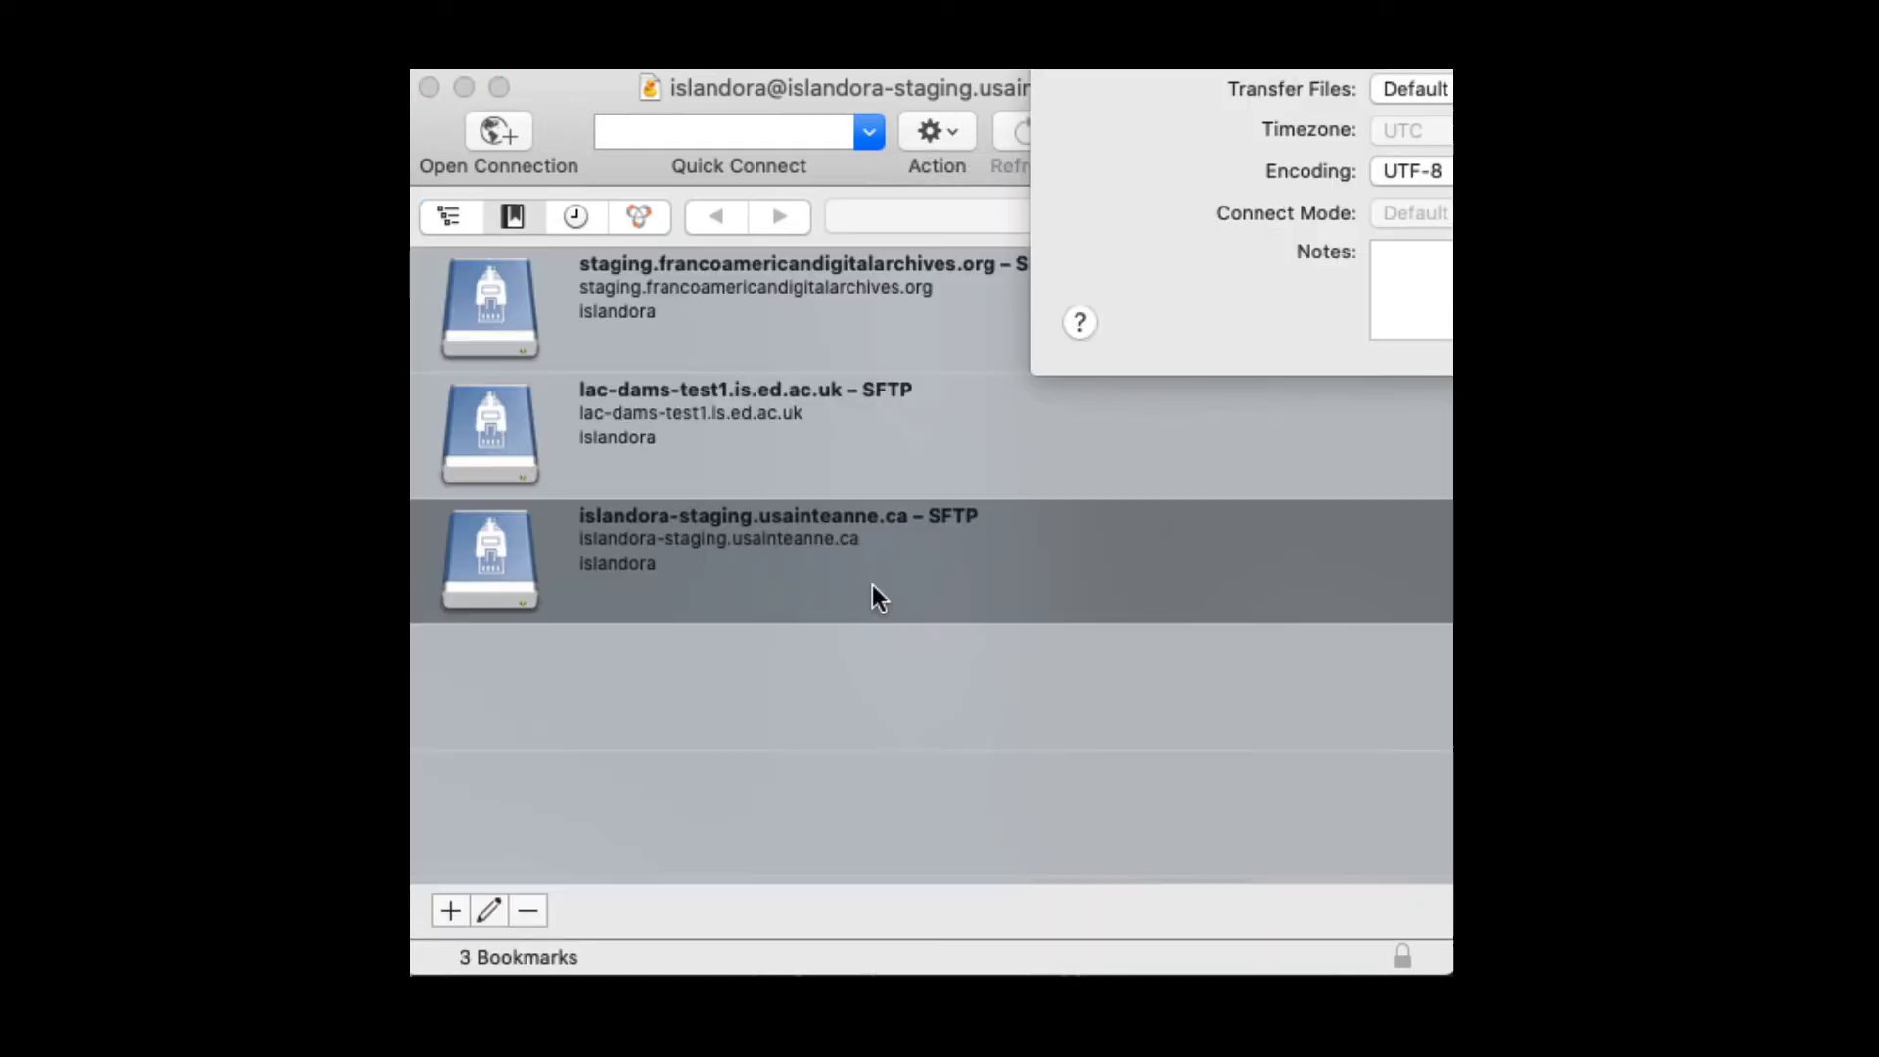
{"action": "left_click_drag", "start_coordinate": [1445, 70], "coordinate": [979, 71]}
{"action": "left_click_drag", "start_coordinate": [744, 42], "coordinate": [661, 98]}
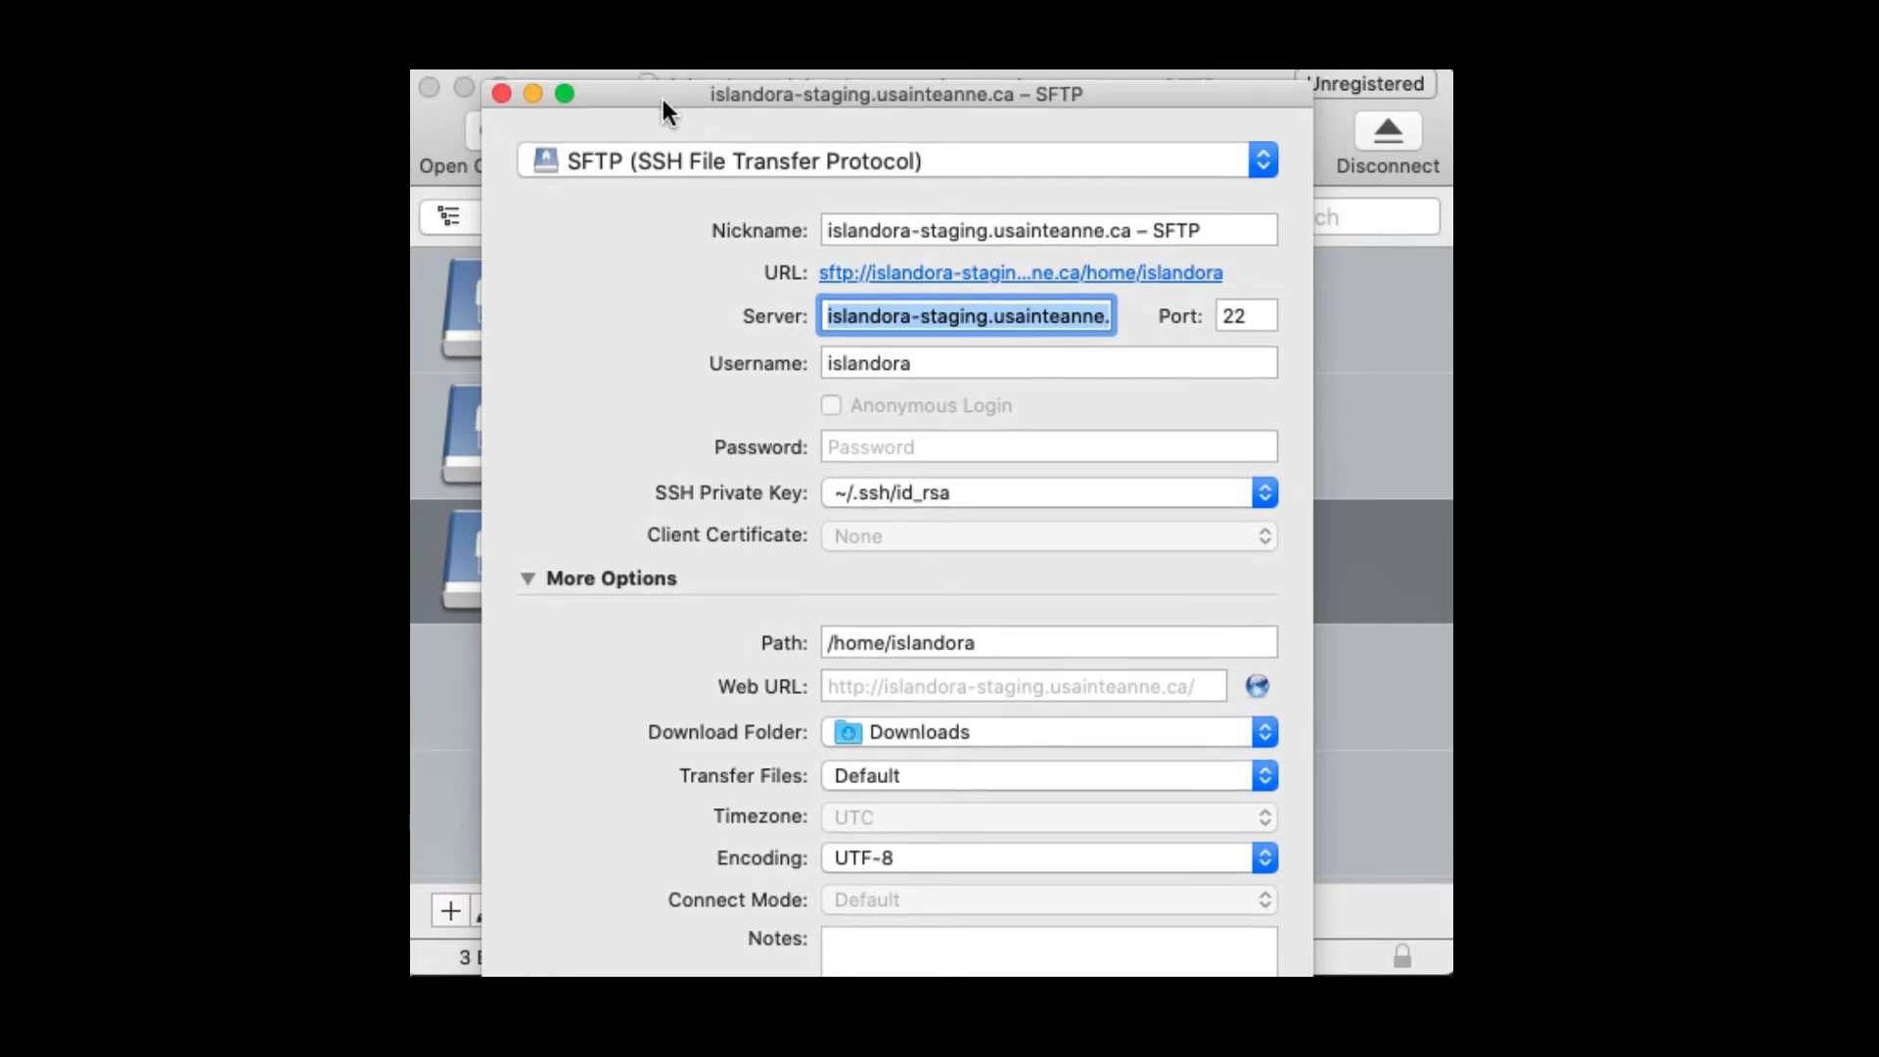
{"action": "left_click", "coordinate": [501, 93]}
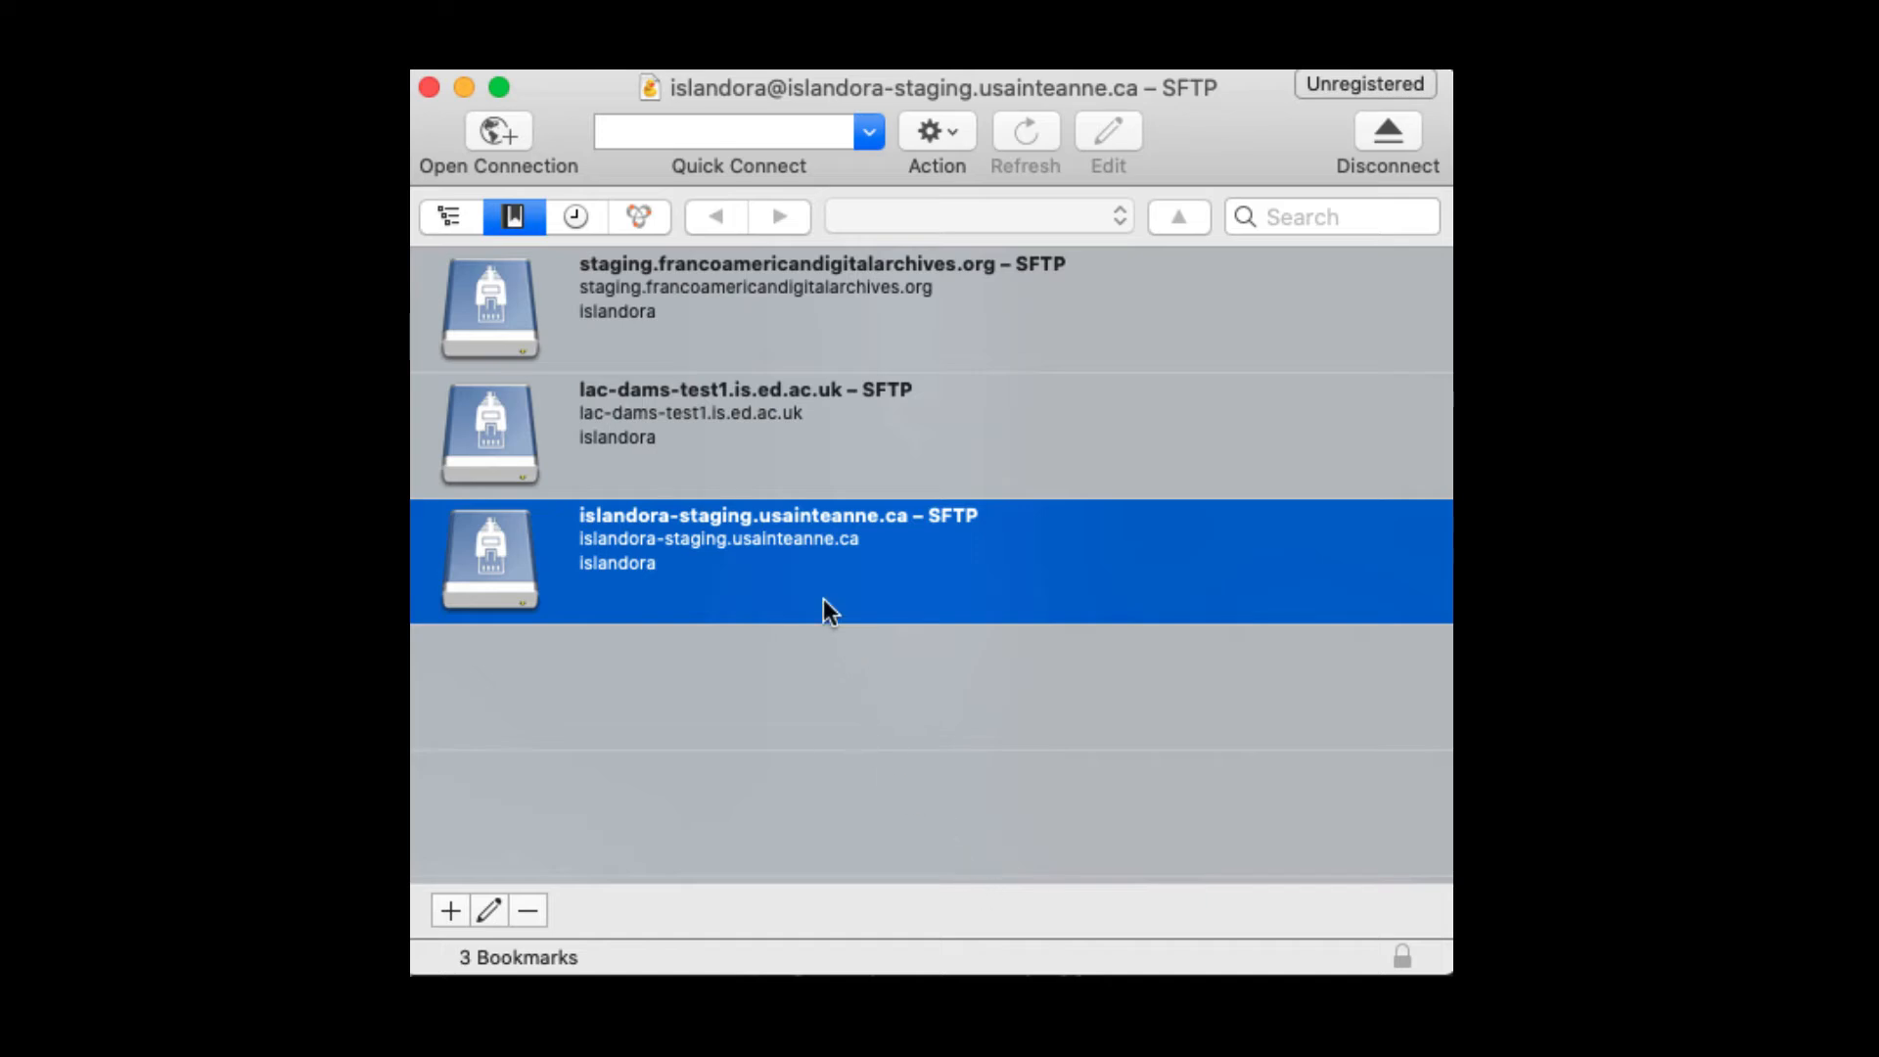
Step: Go from the server's root folder into mnt and then ingest to show /mnt/ingest
{"action": "left_click", "coordinate": [437, 209]}
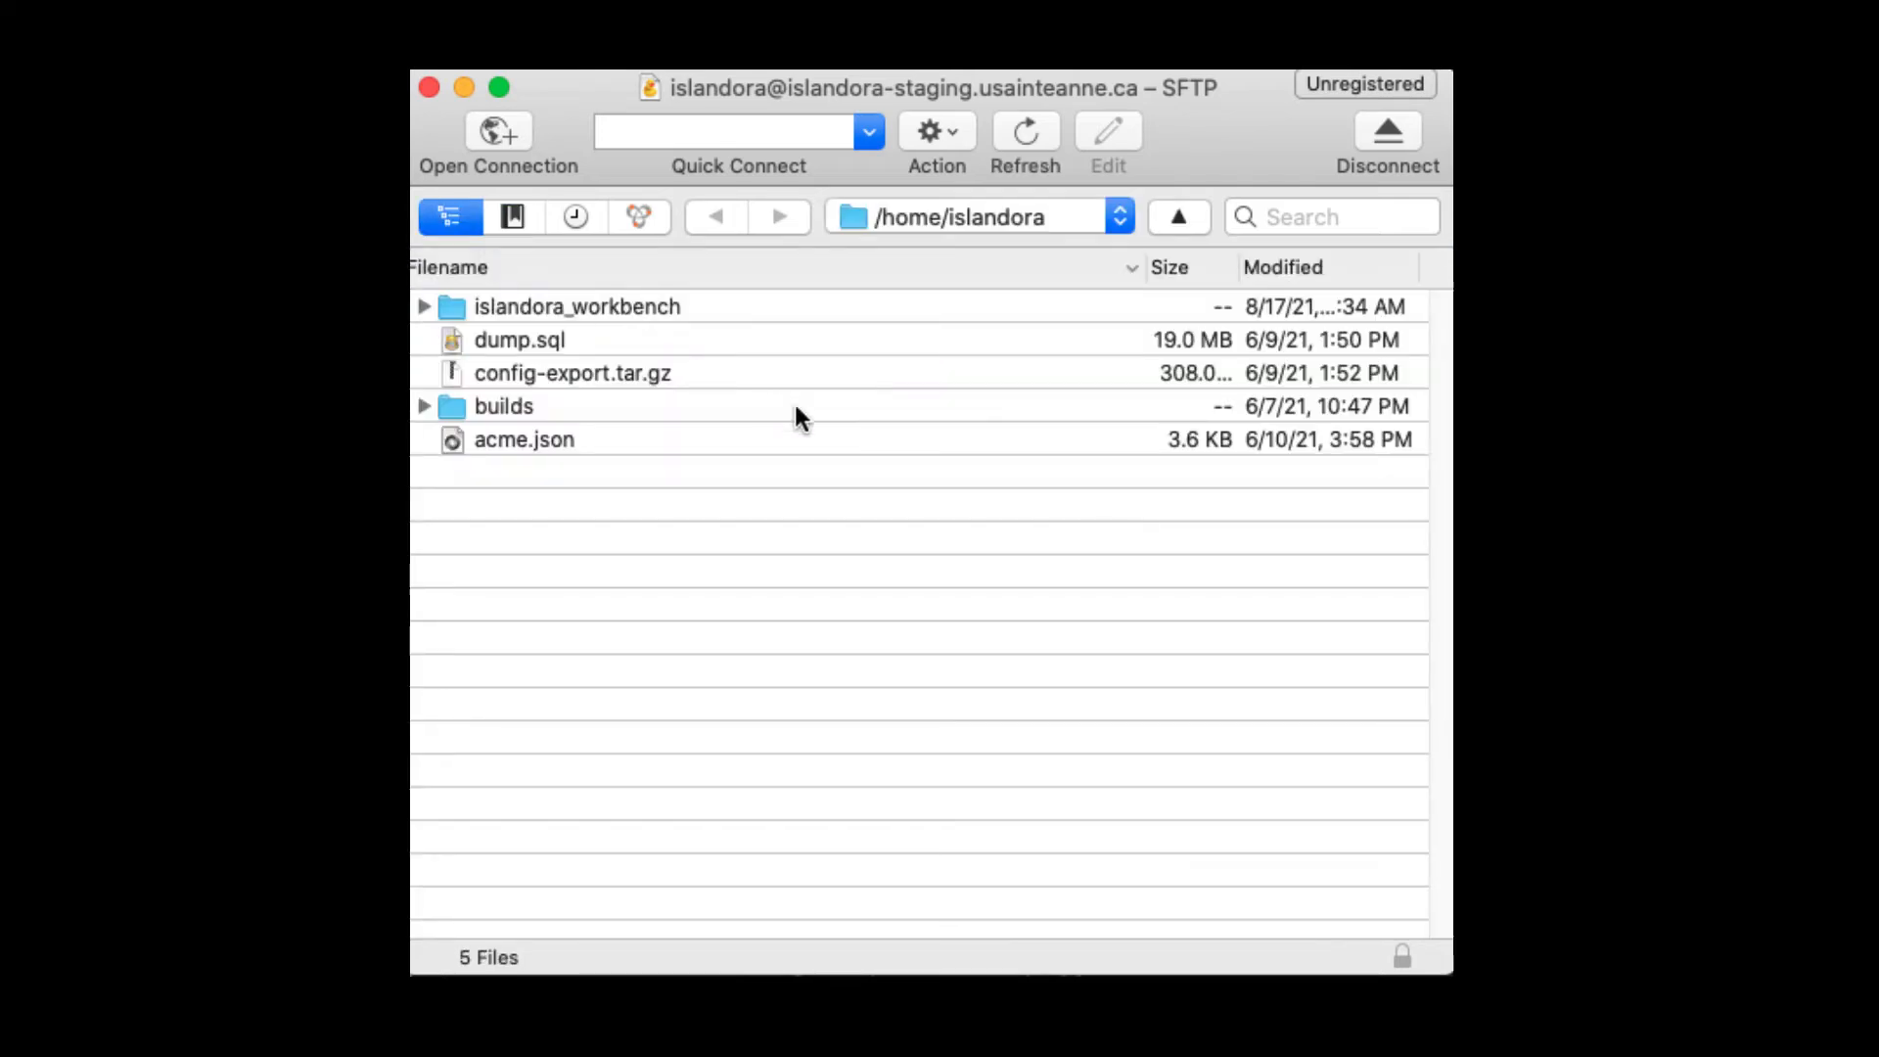
{"action": "left_click", "coordinate": [907, 225]}
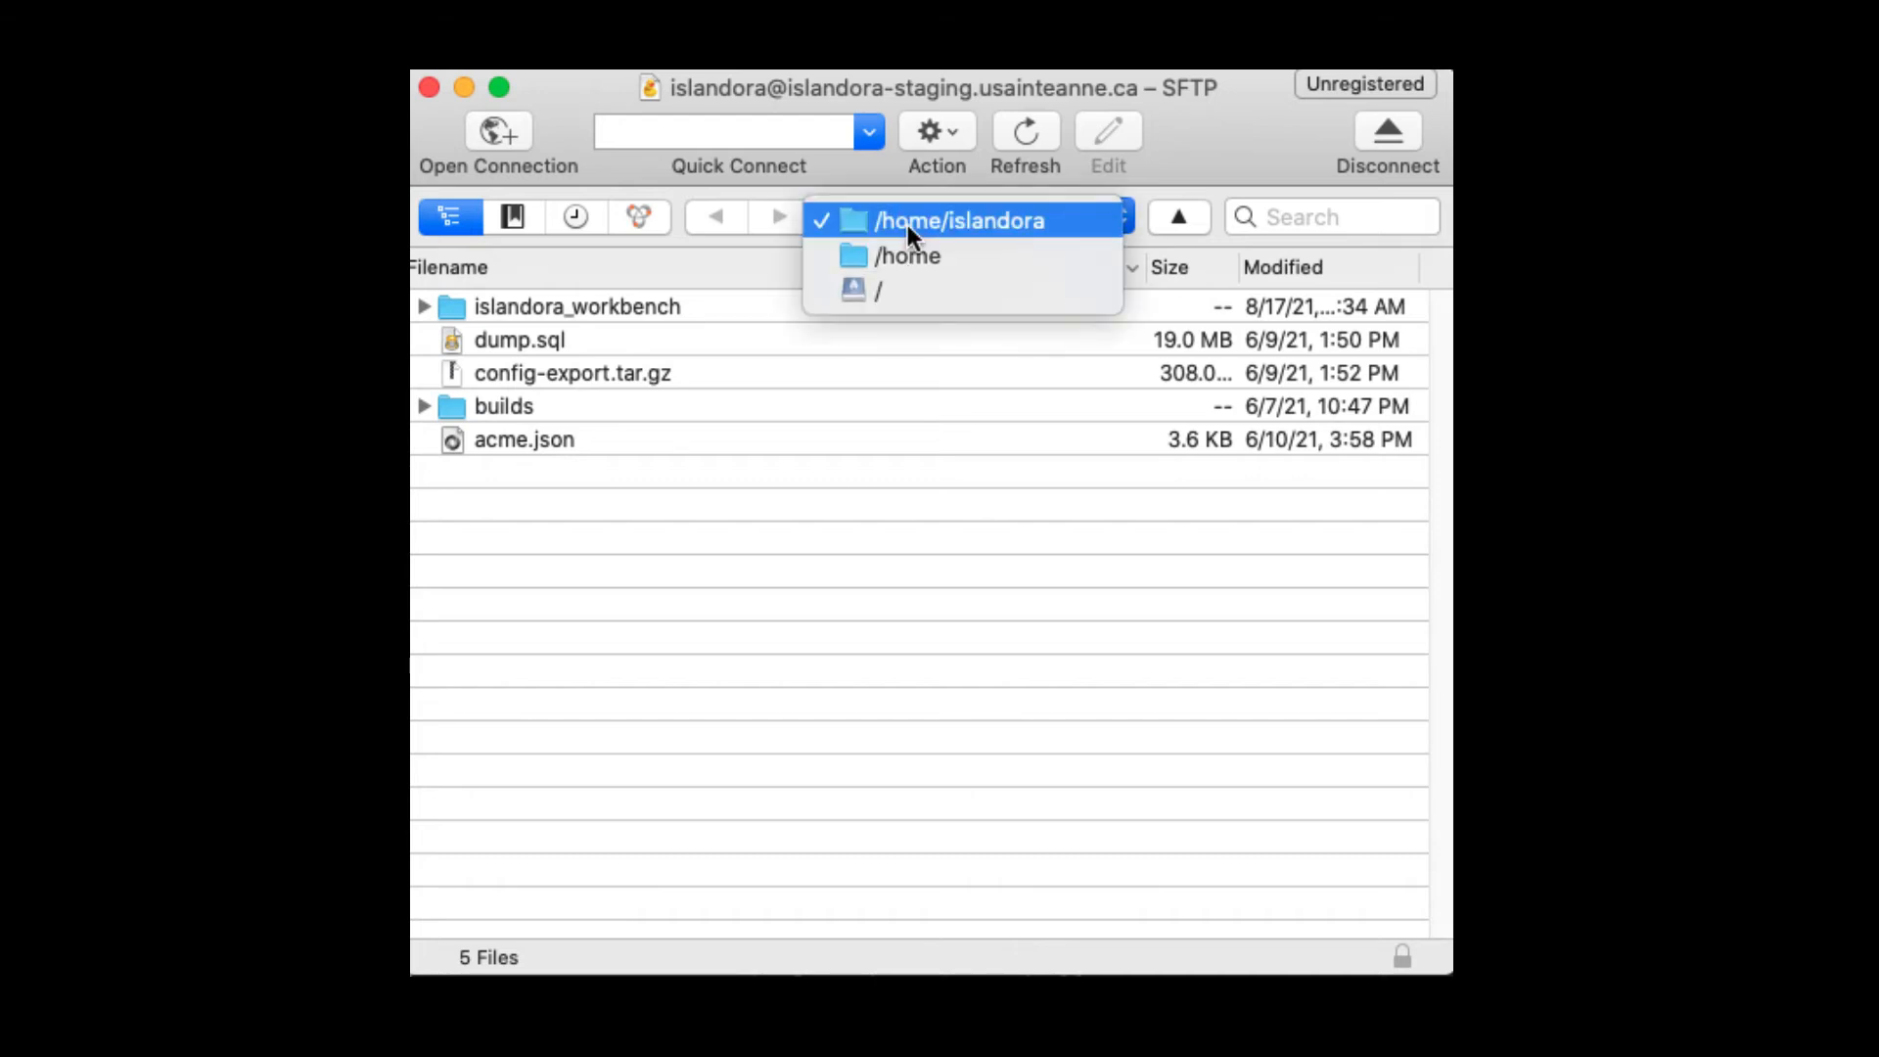
{"action": "left_click", "coordinate": [889, 294]}
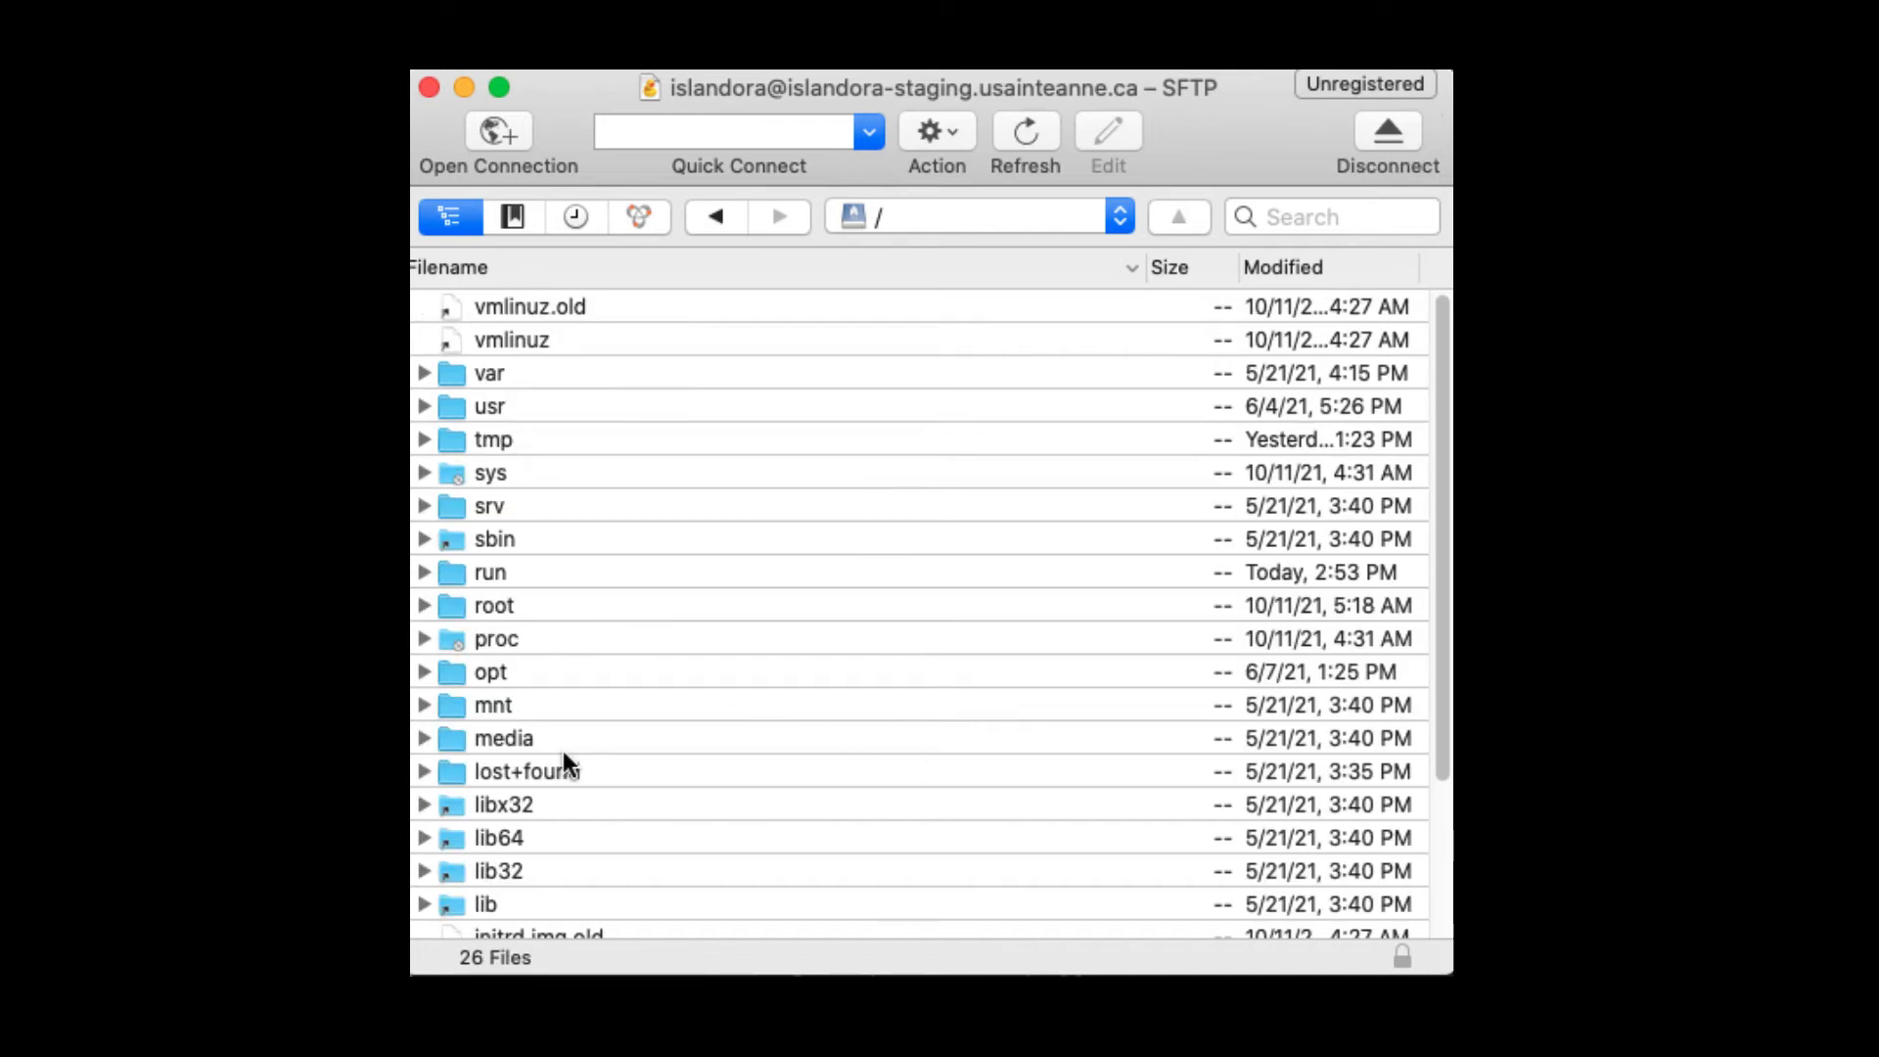
{"action": "double_click", "coordinate": [507, 705]}
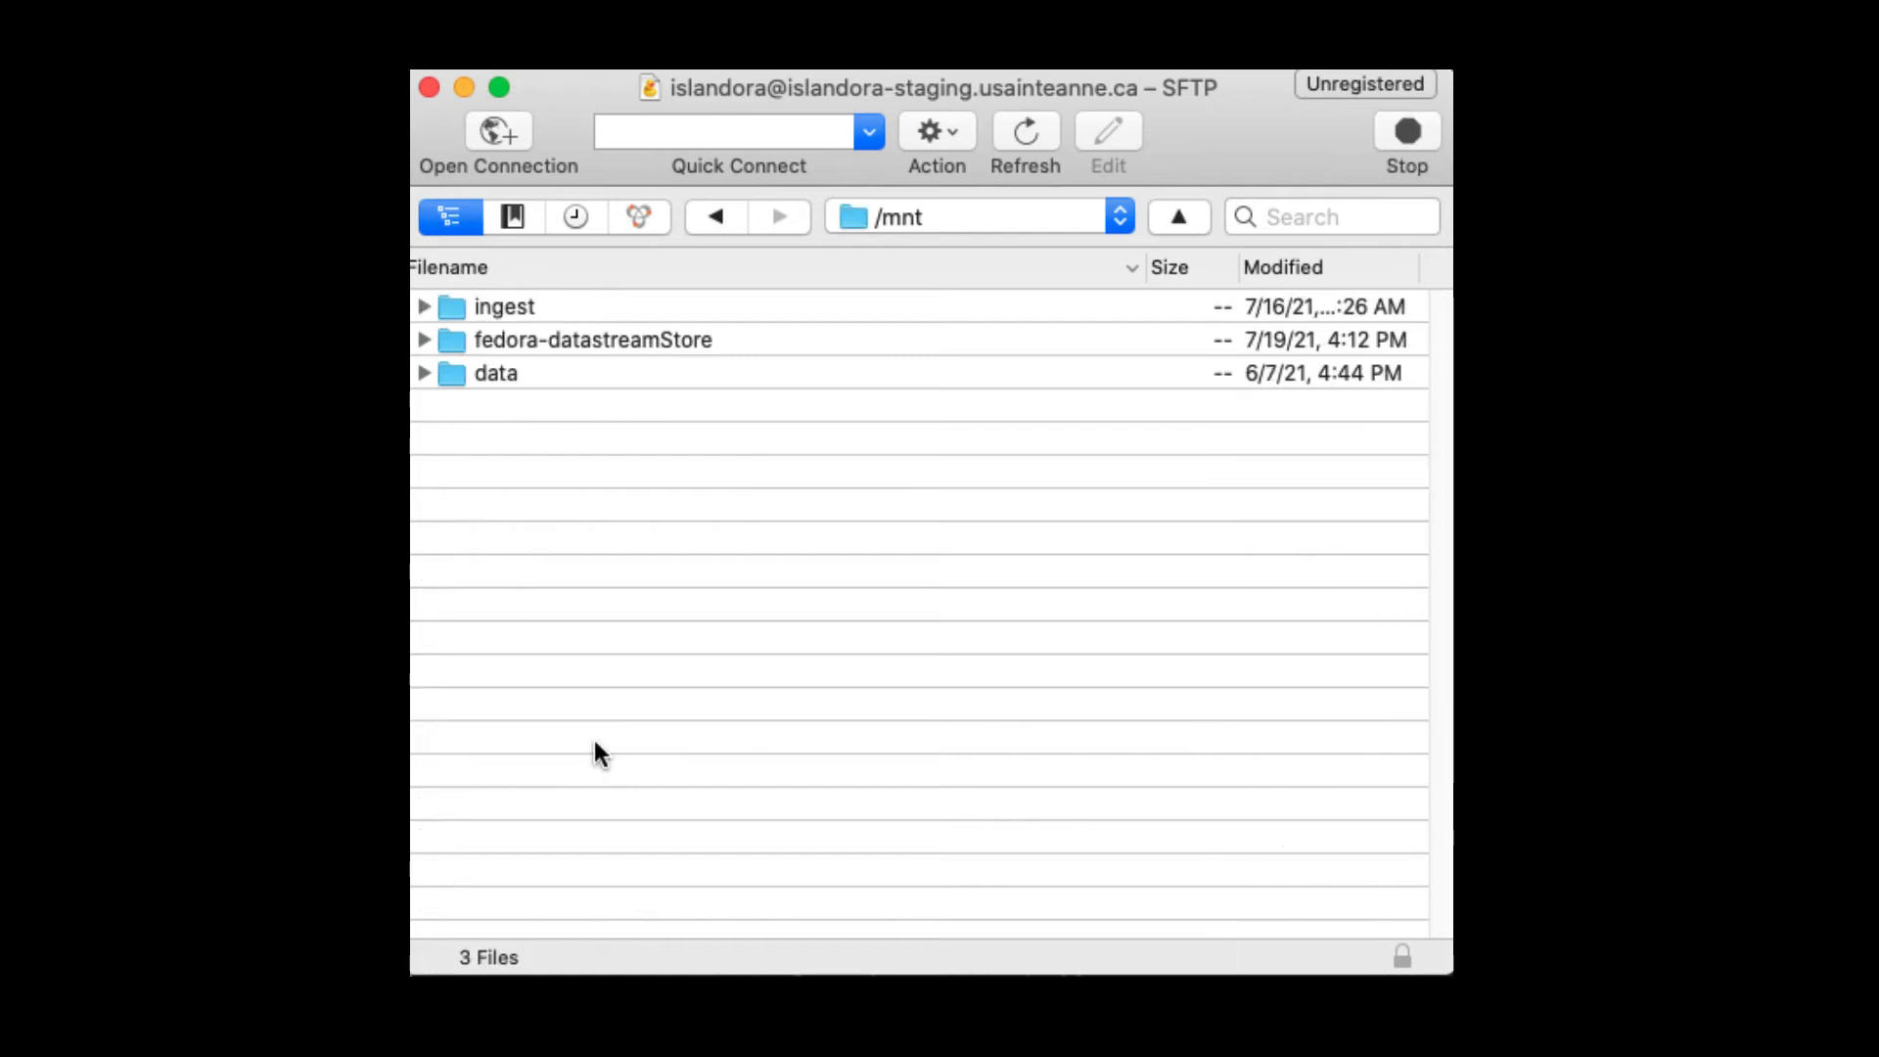
{"action": "double_click", "coordinate": [569, 305]}
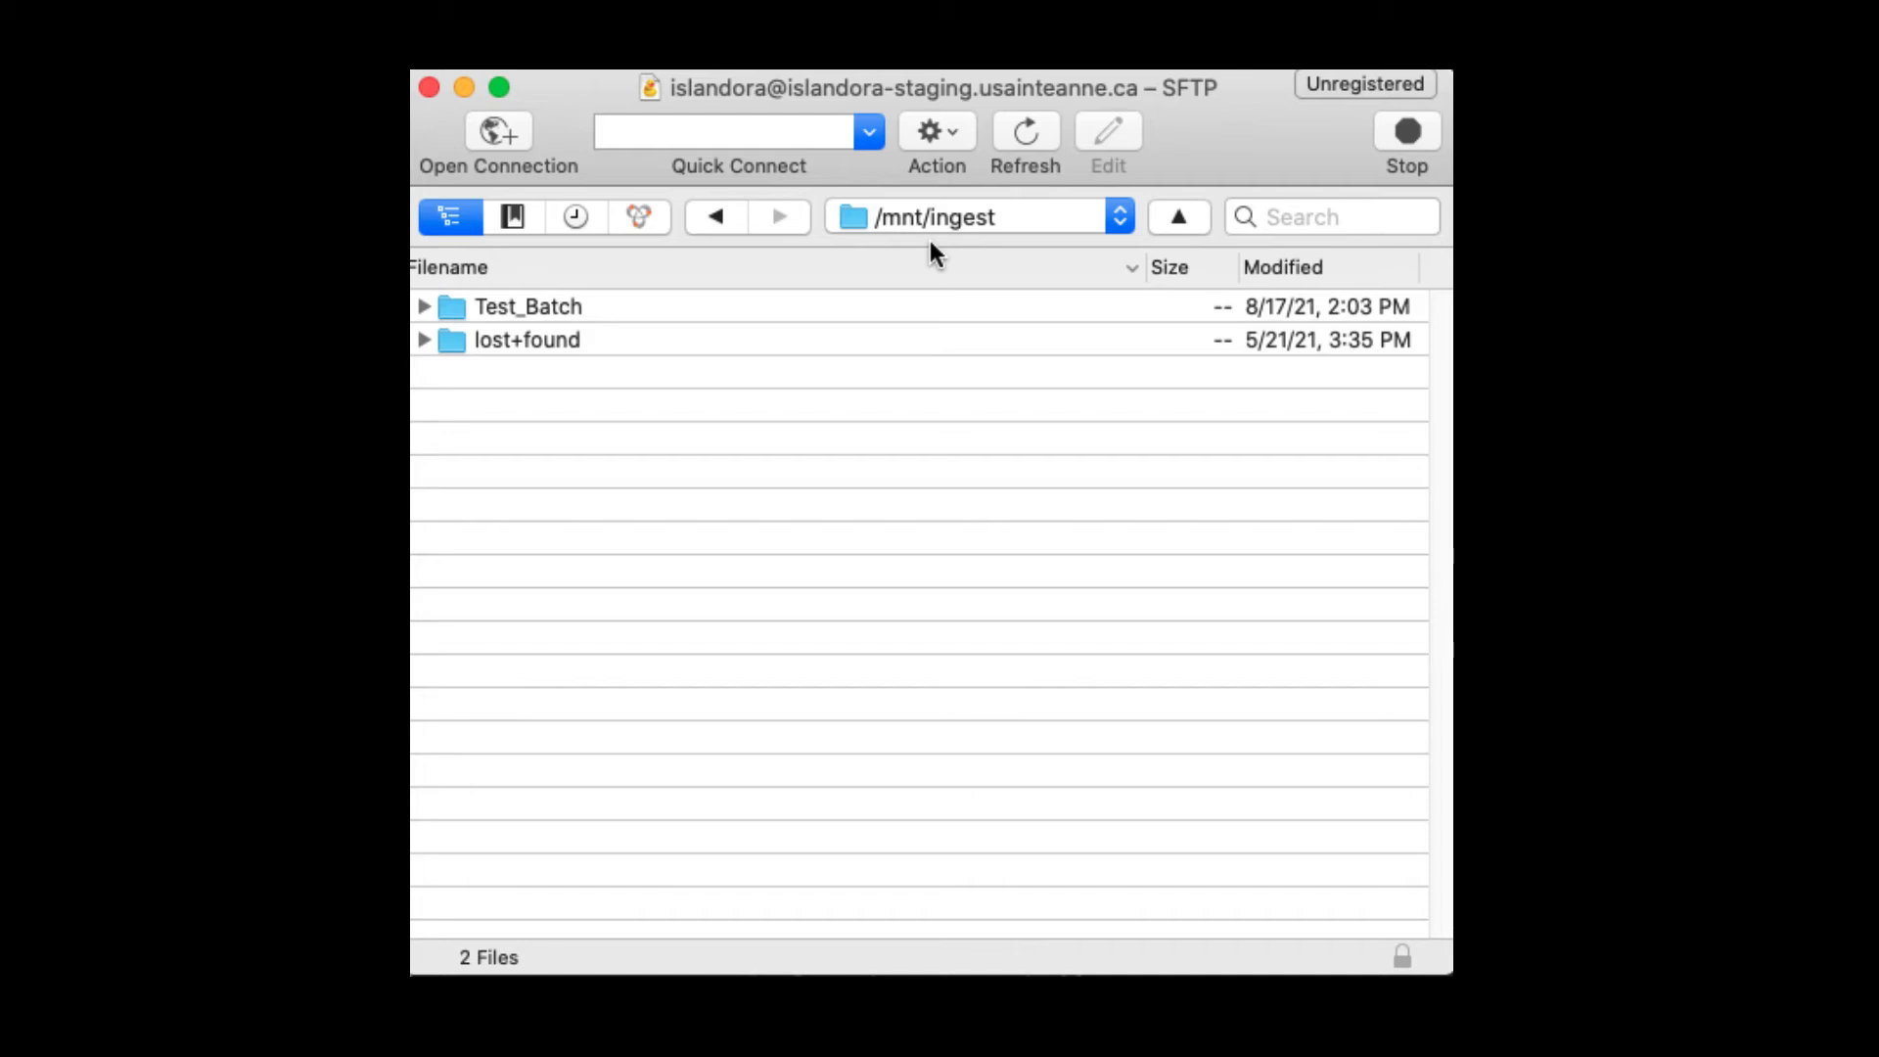
{"action": "left_click", "coordinate": [954, 131]}
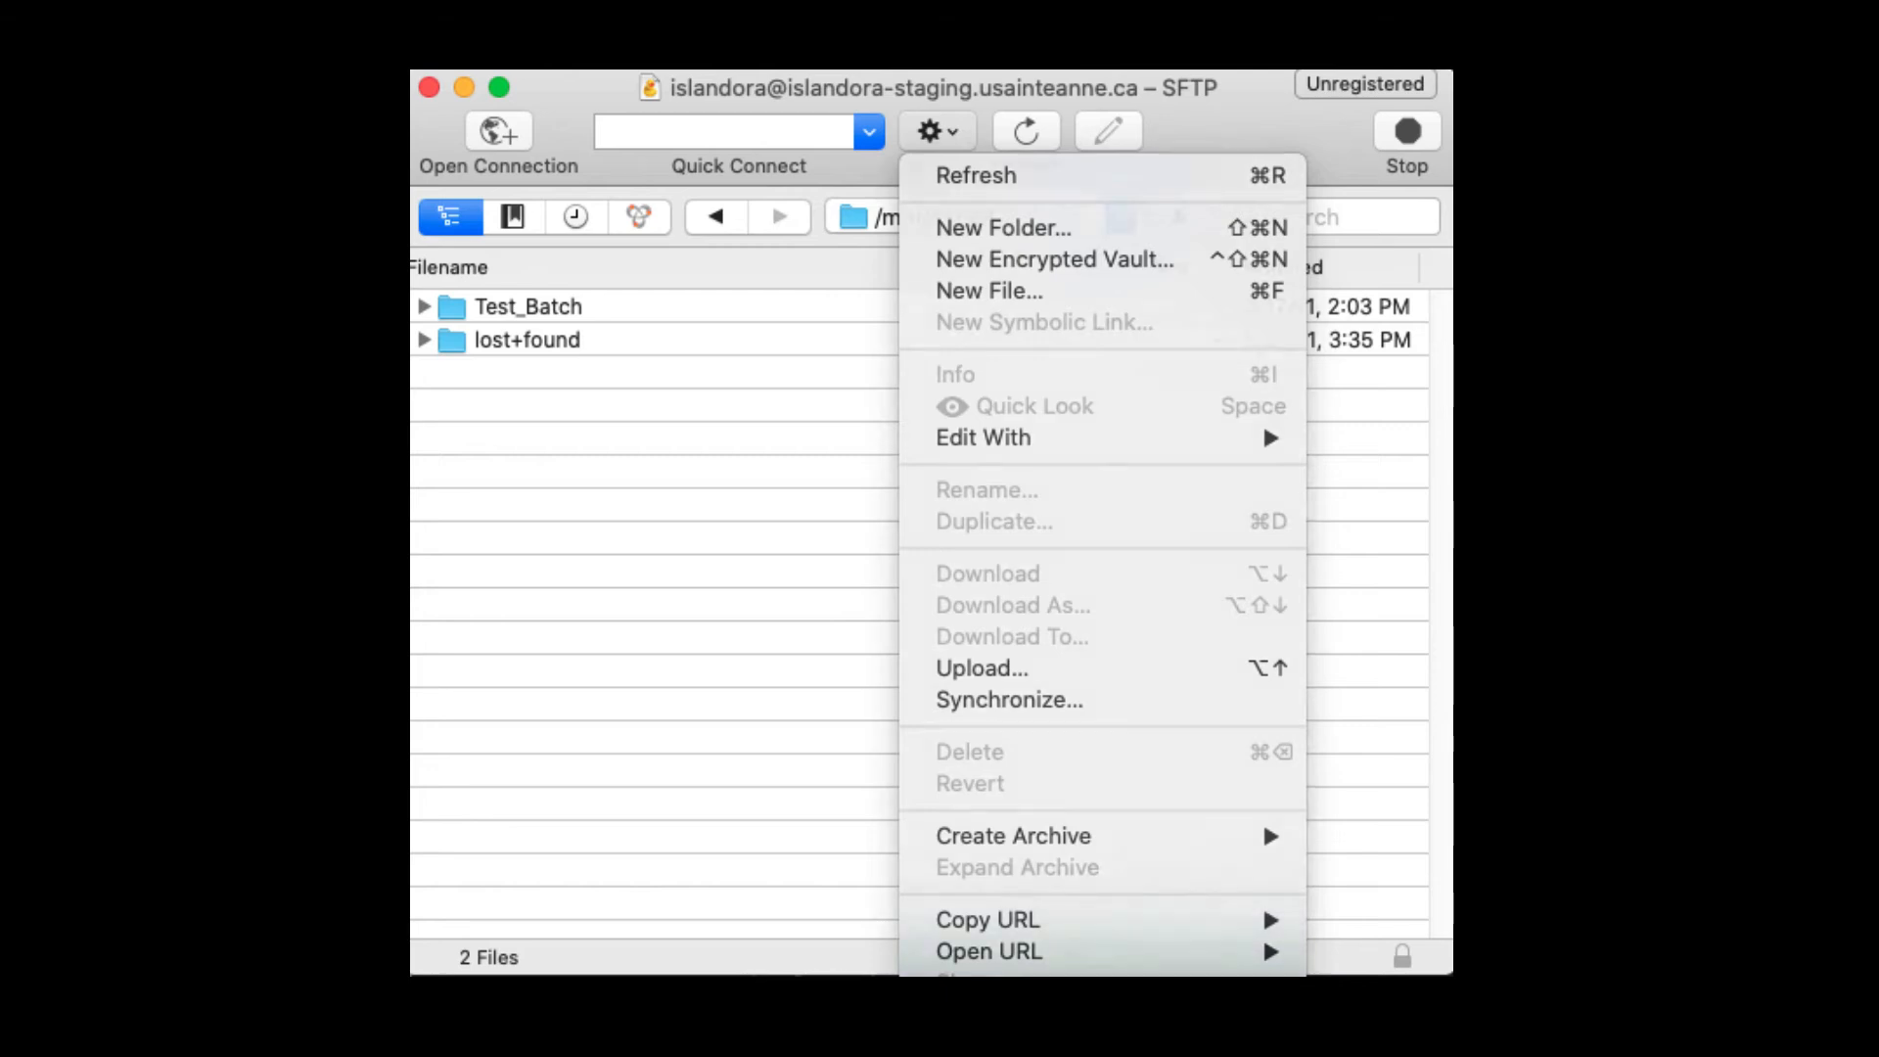
Step: Add a /mnt/ingest bookmark nicknamed islandora-staging.usainteanne.ca – mnt/ingest
{"action": "left_click", "coordinate": [988, 1038]}
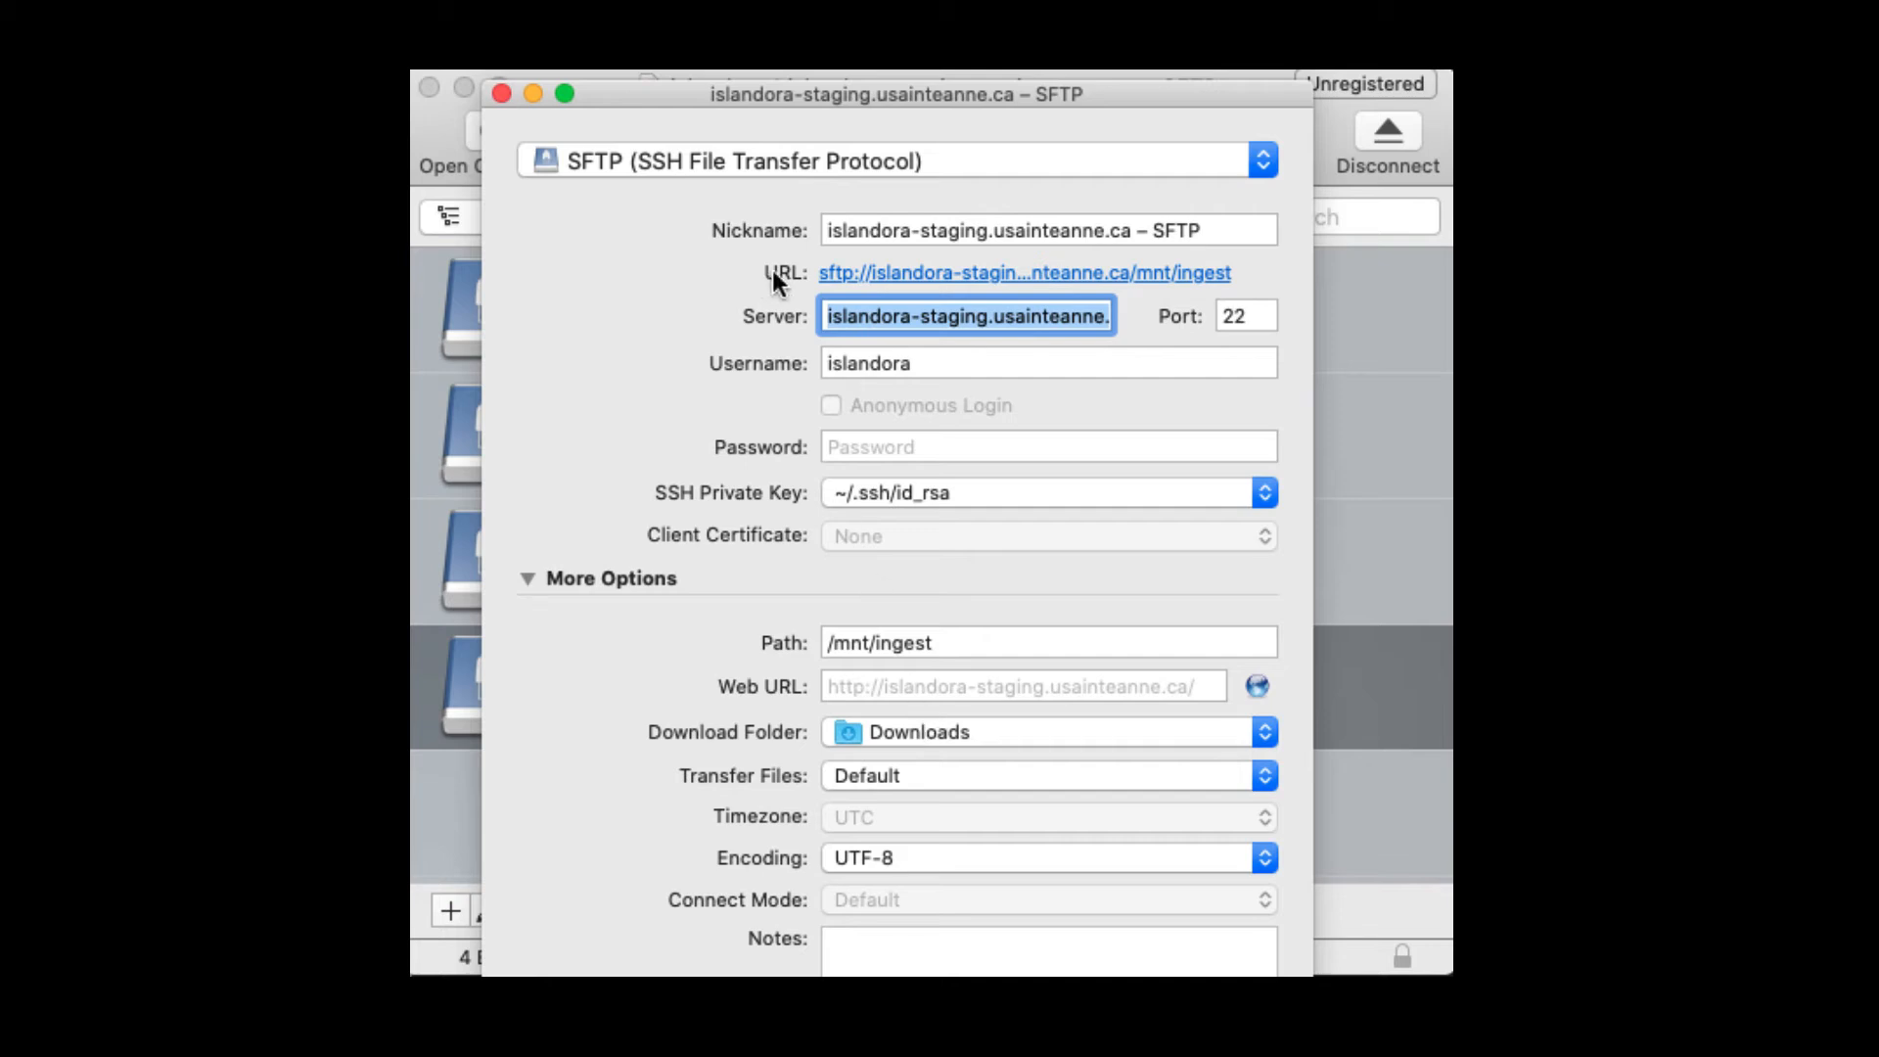
{"action": "left_click", "coordinate": [1048, 231]}
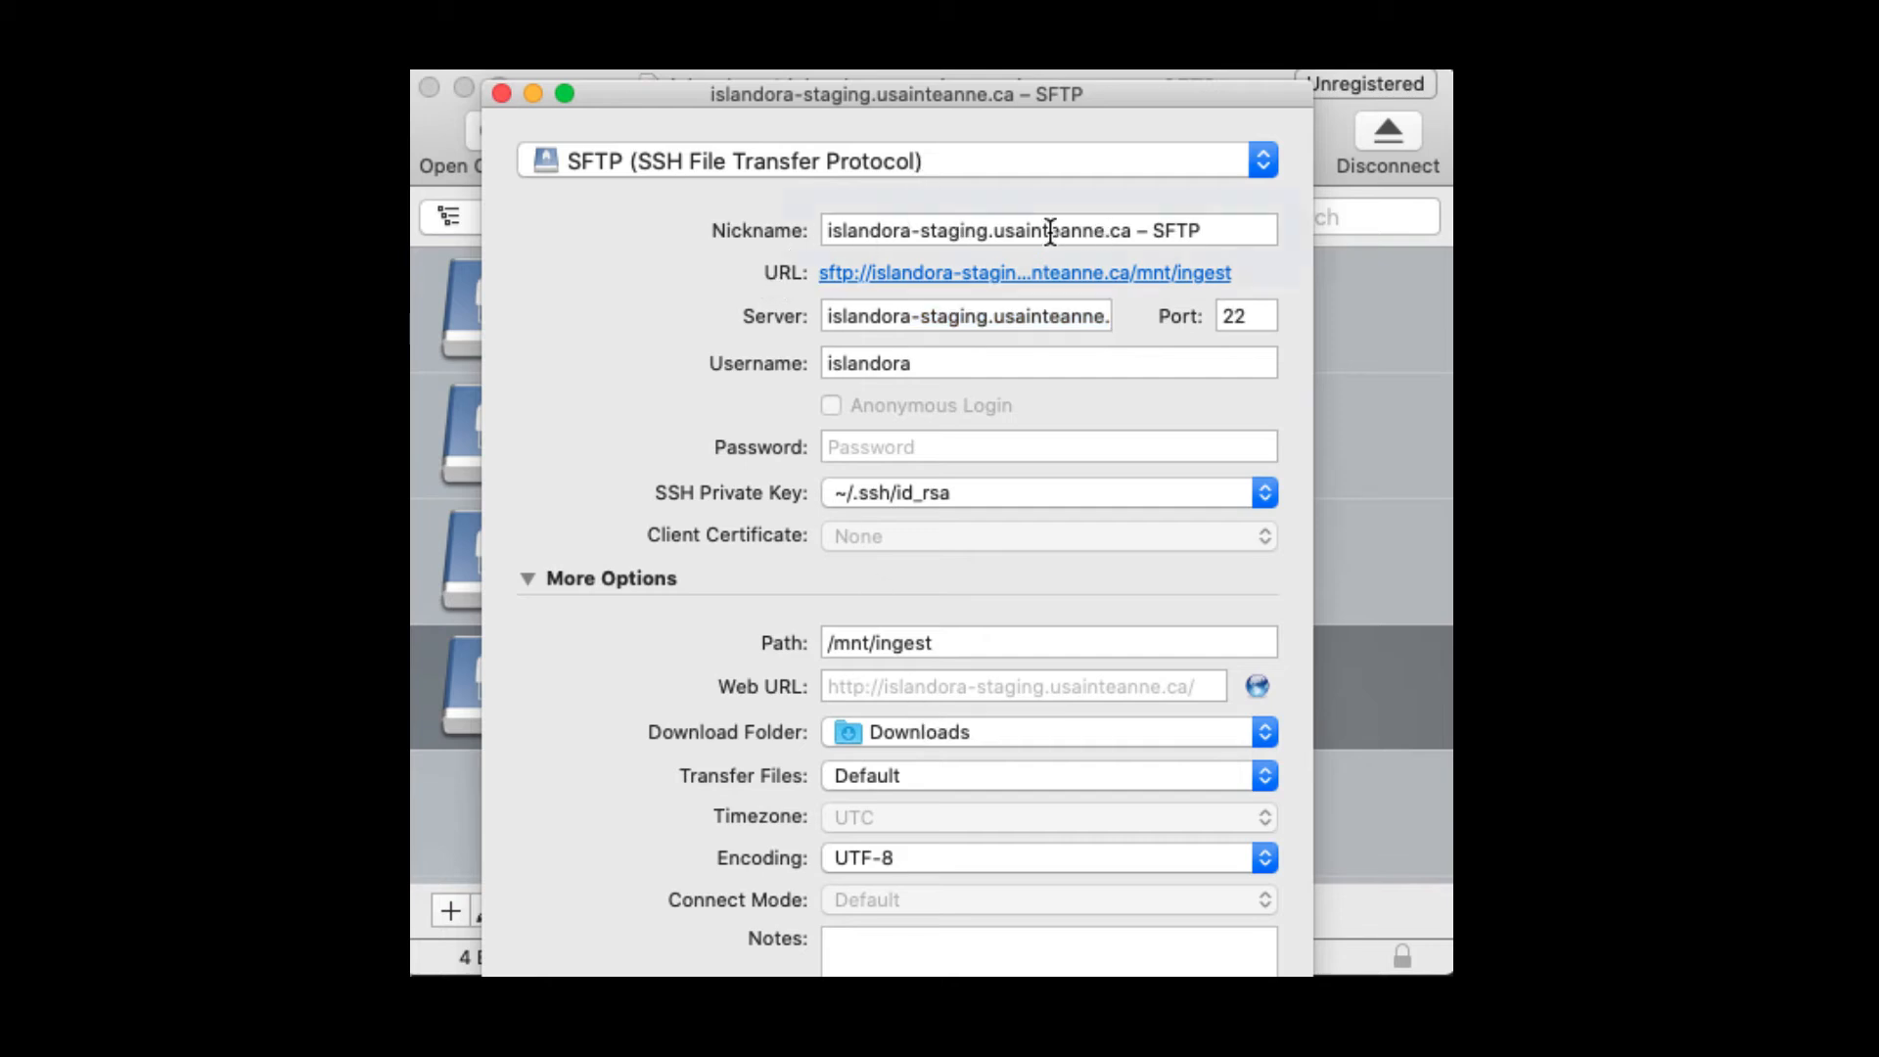
{"action": "left_click_drag", "start_coordinate": [1204, 232], "coordinate": [1151, 232]}
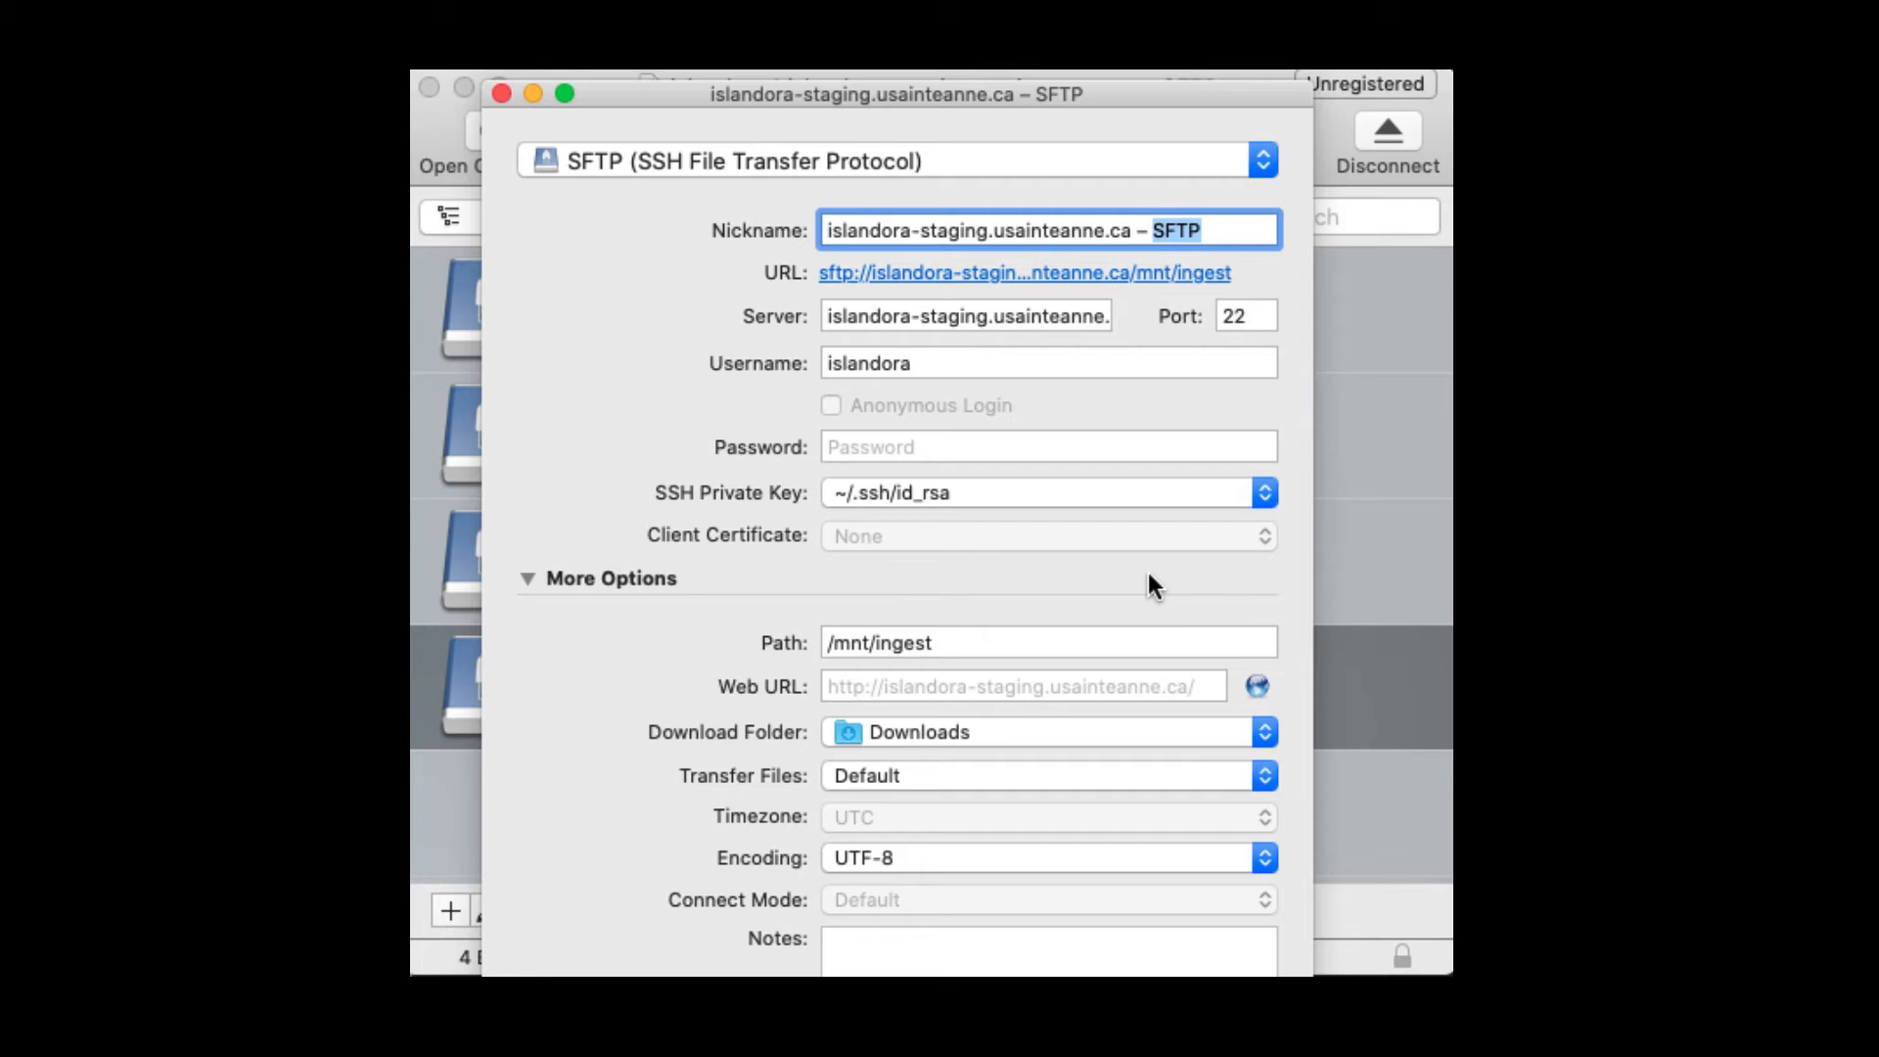
{"action": "type", "text": "mnt"}
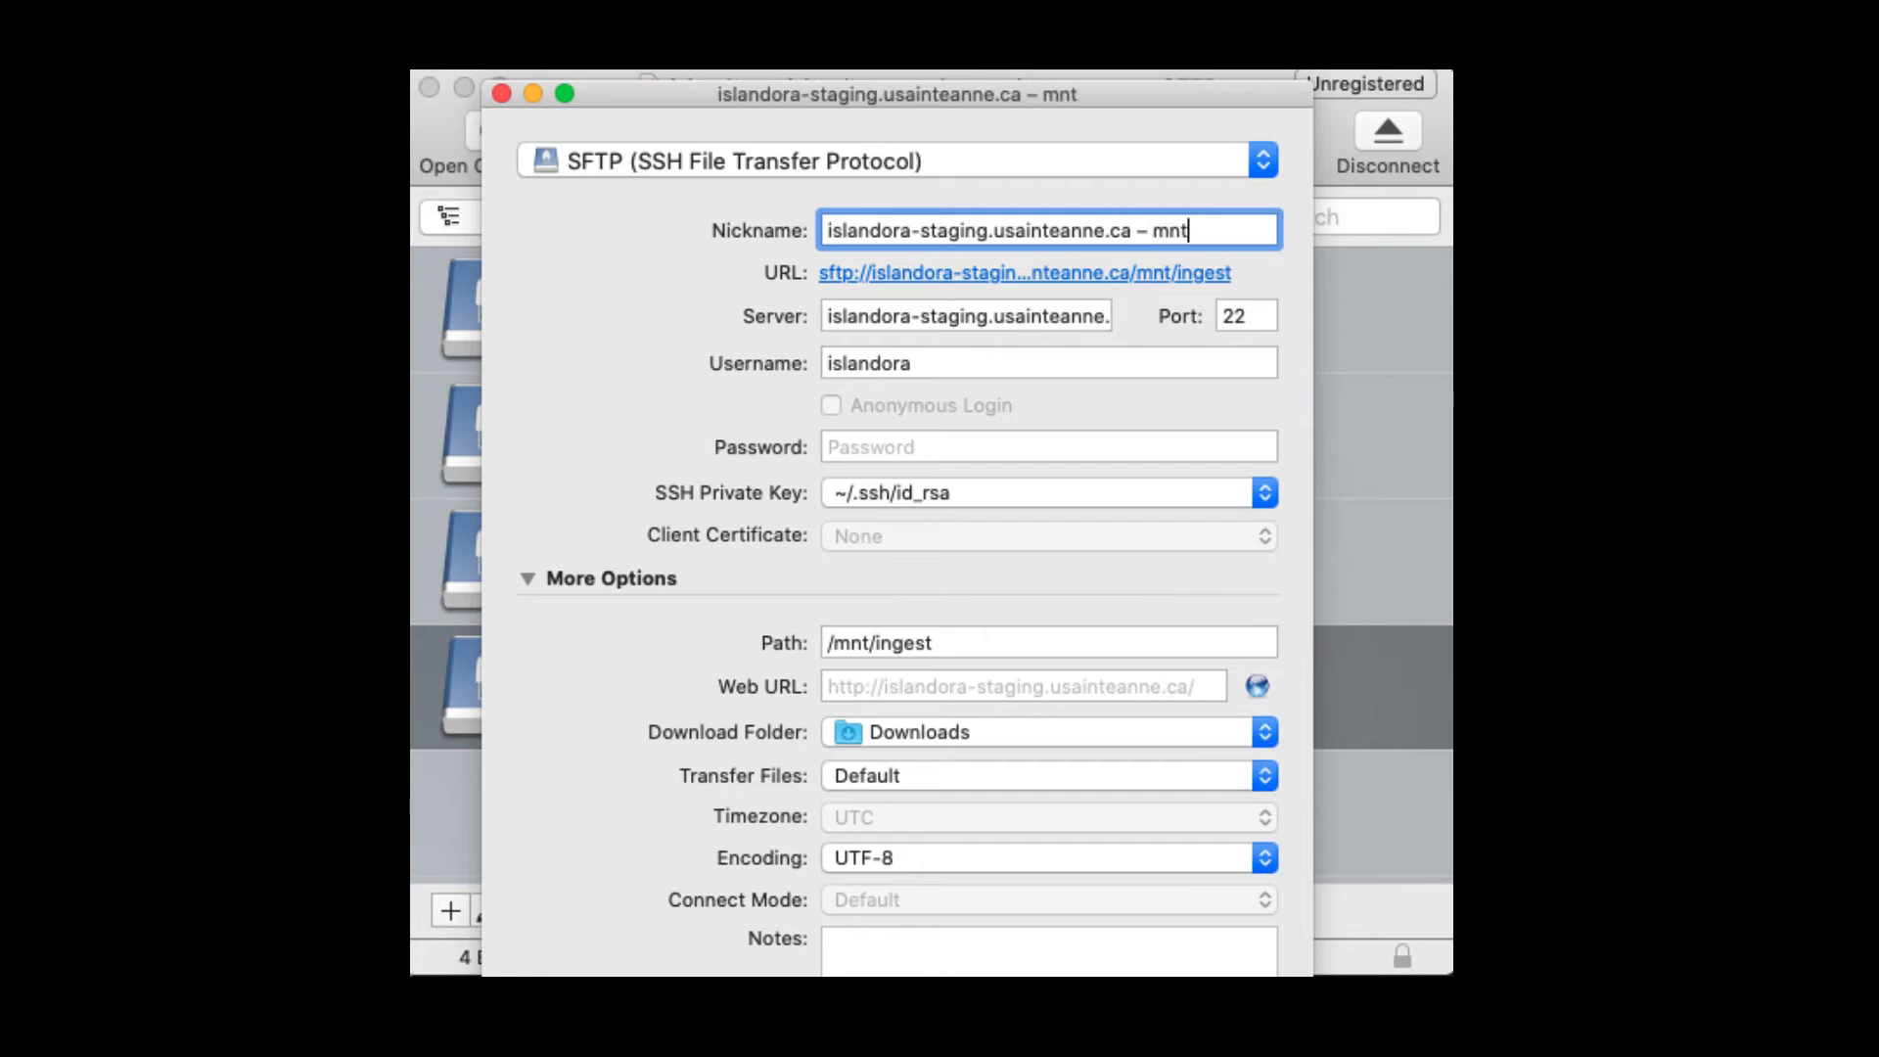
{"action": "type", "text": "/ingest"}
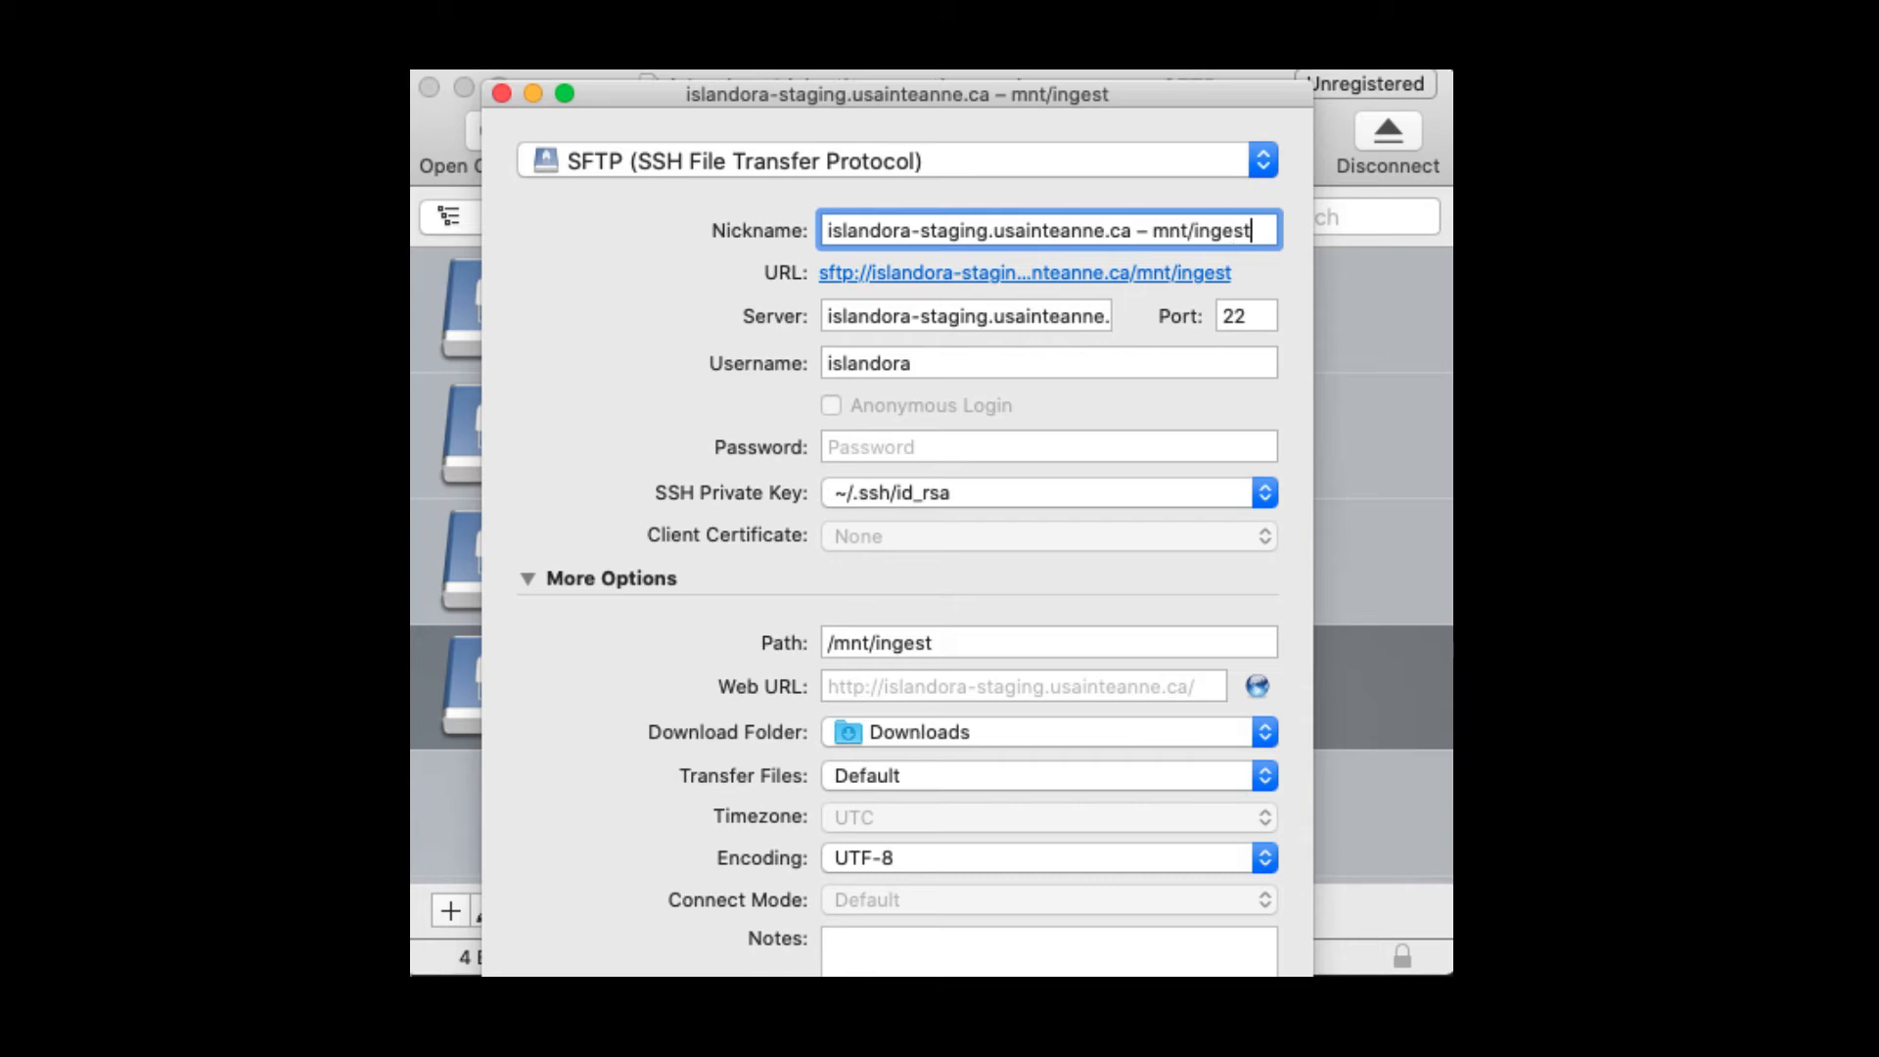
{"action": "mouse_move", "coordinate": [828, 98]}
{"action": "left_mouse_down"}
{"action": "mouse_move", "coordinate": [842, 9]}
{"action": "mouse_move", "coordinate": [843, 79]}
{"action": "left_mouse_up"}
{"action": "left_click", "coordinate": [934, 342]}
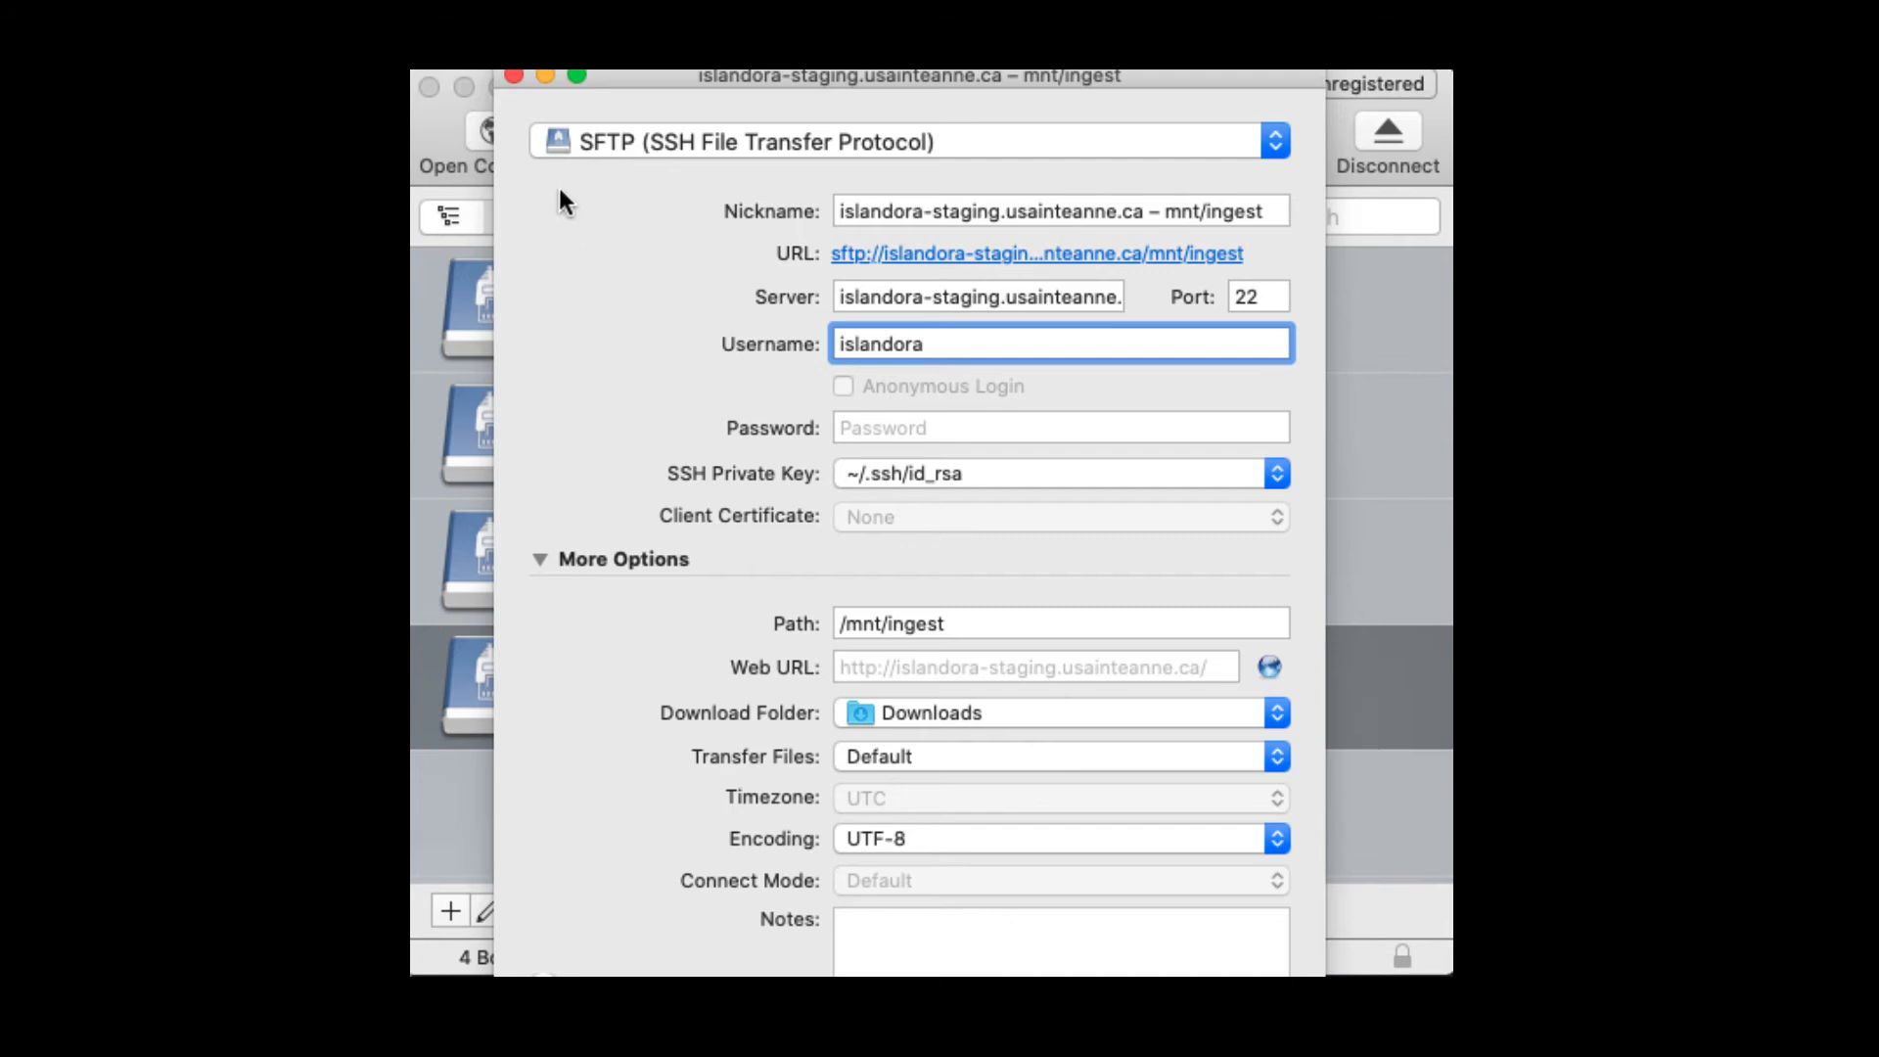
{"action": "left_click", "coordinate": [512, 77]}
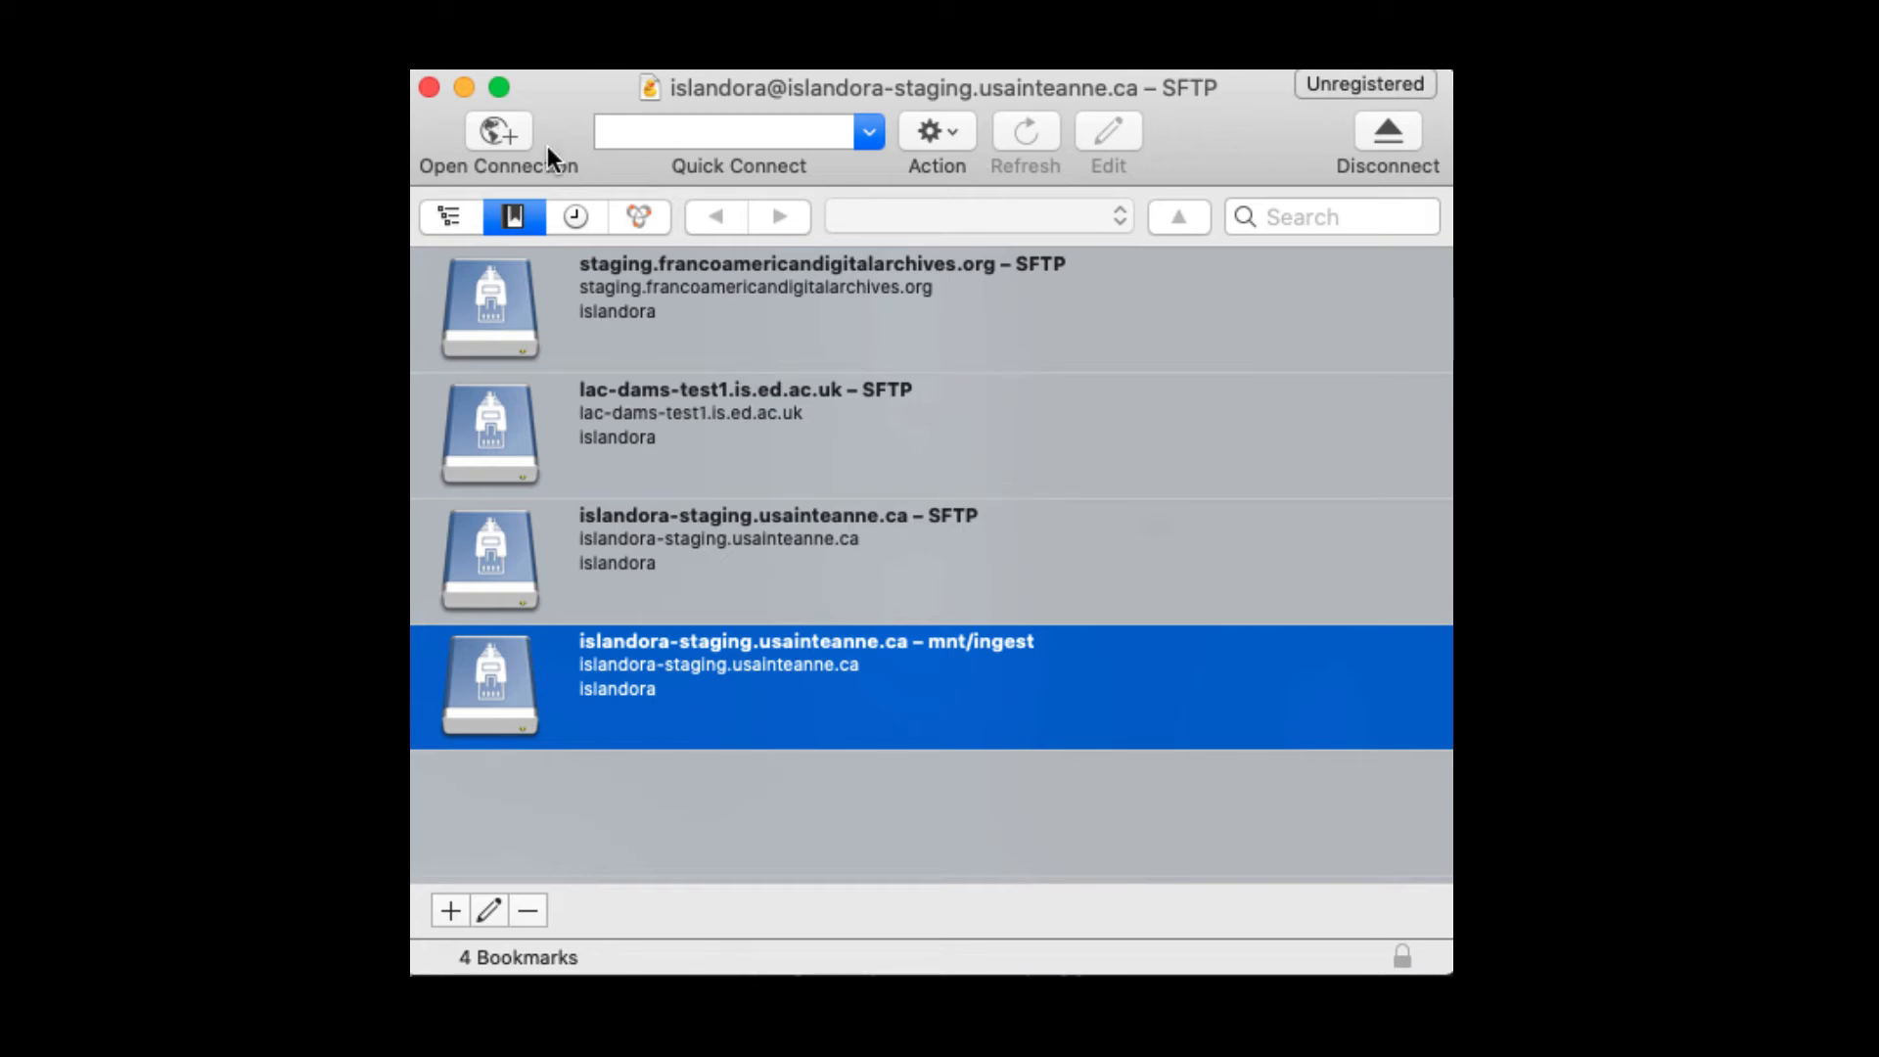
Step: From the mnt/ingest bookmark, create a new folder named TEST in the listing
{"action": "left_click", "coordinate": [446, 213]}
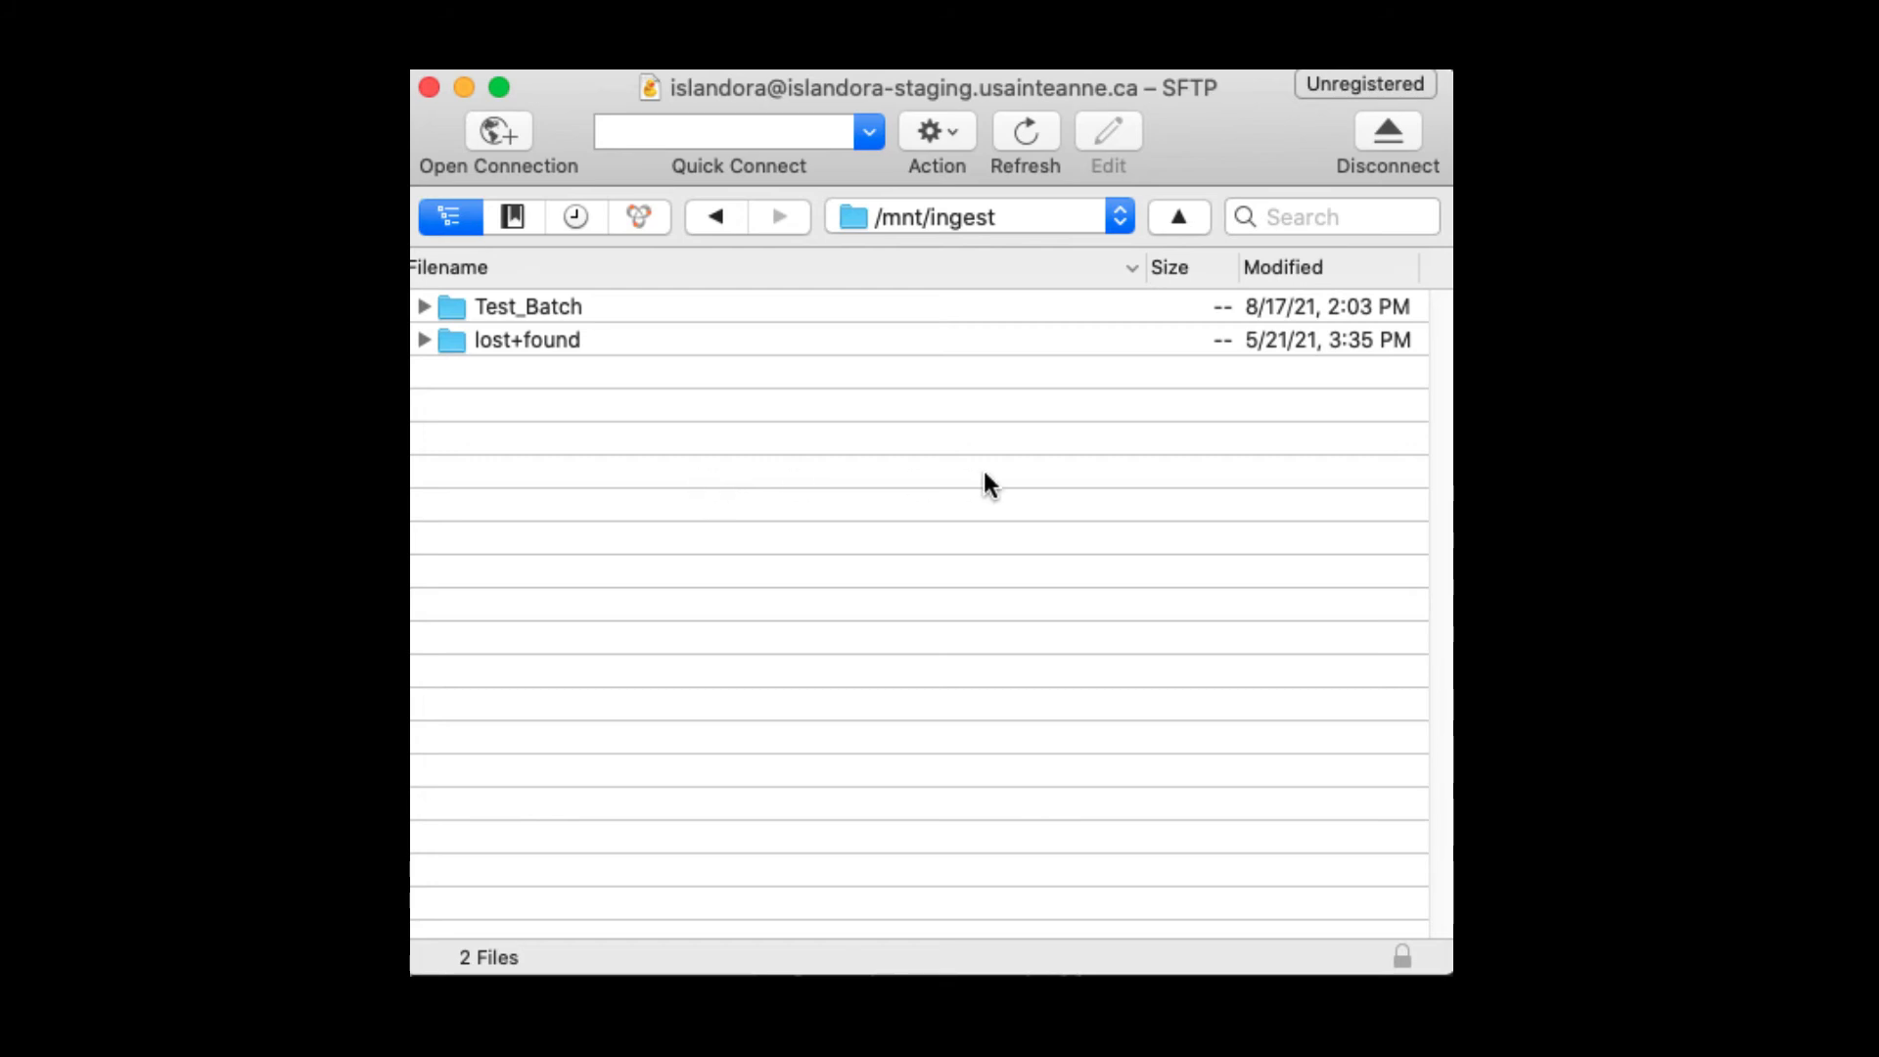
{"action": "right_click", "coordinate": [701, 388]}
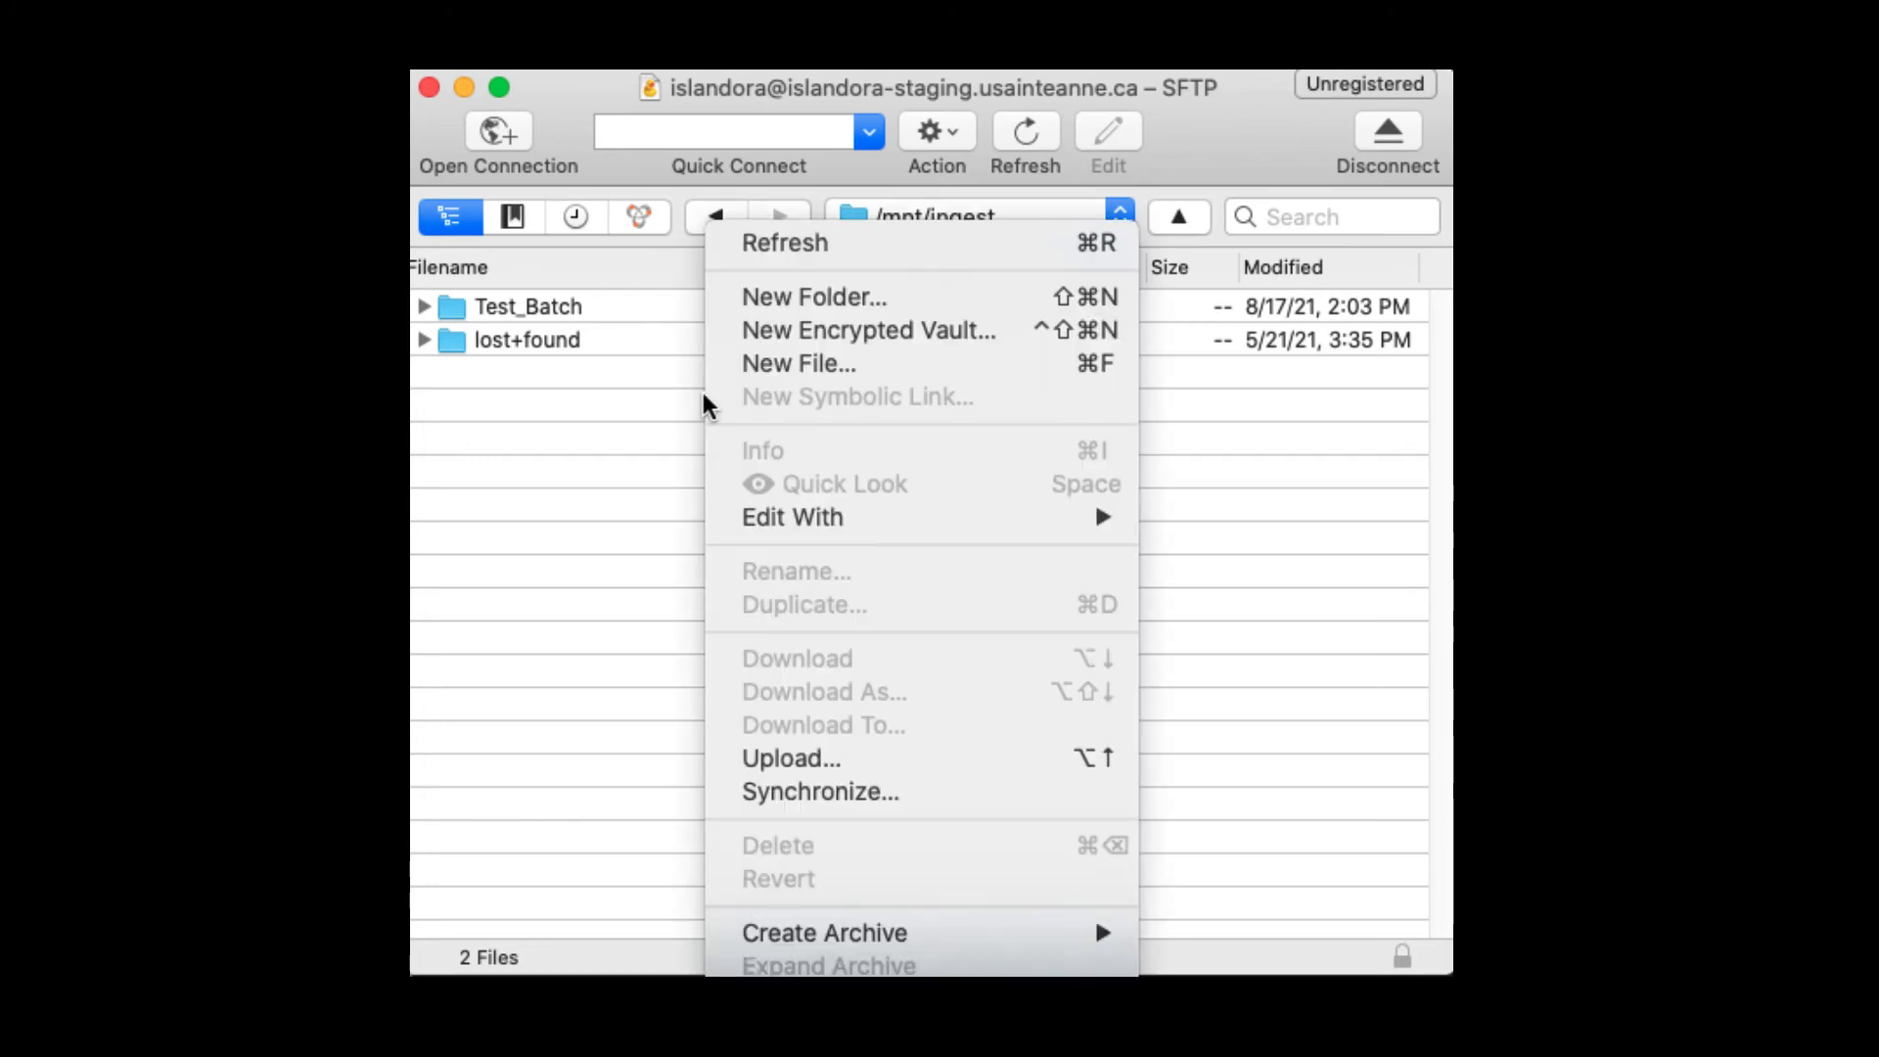
{"action": "left_click", "coordinate": [753, 297]}
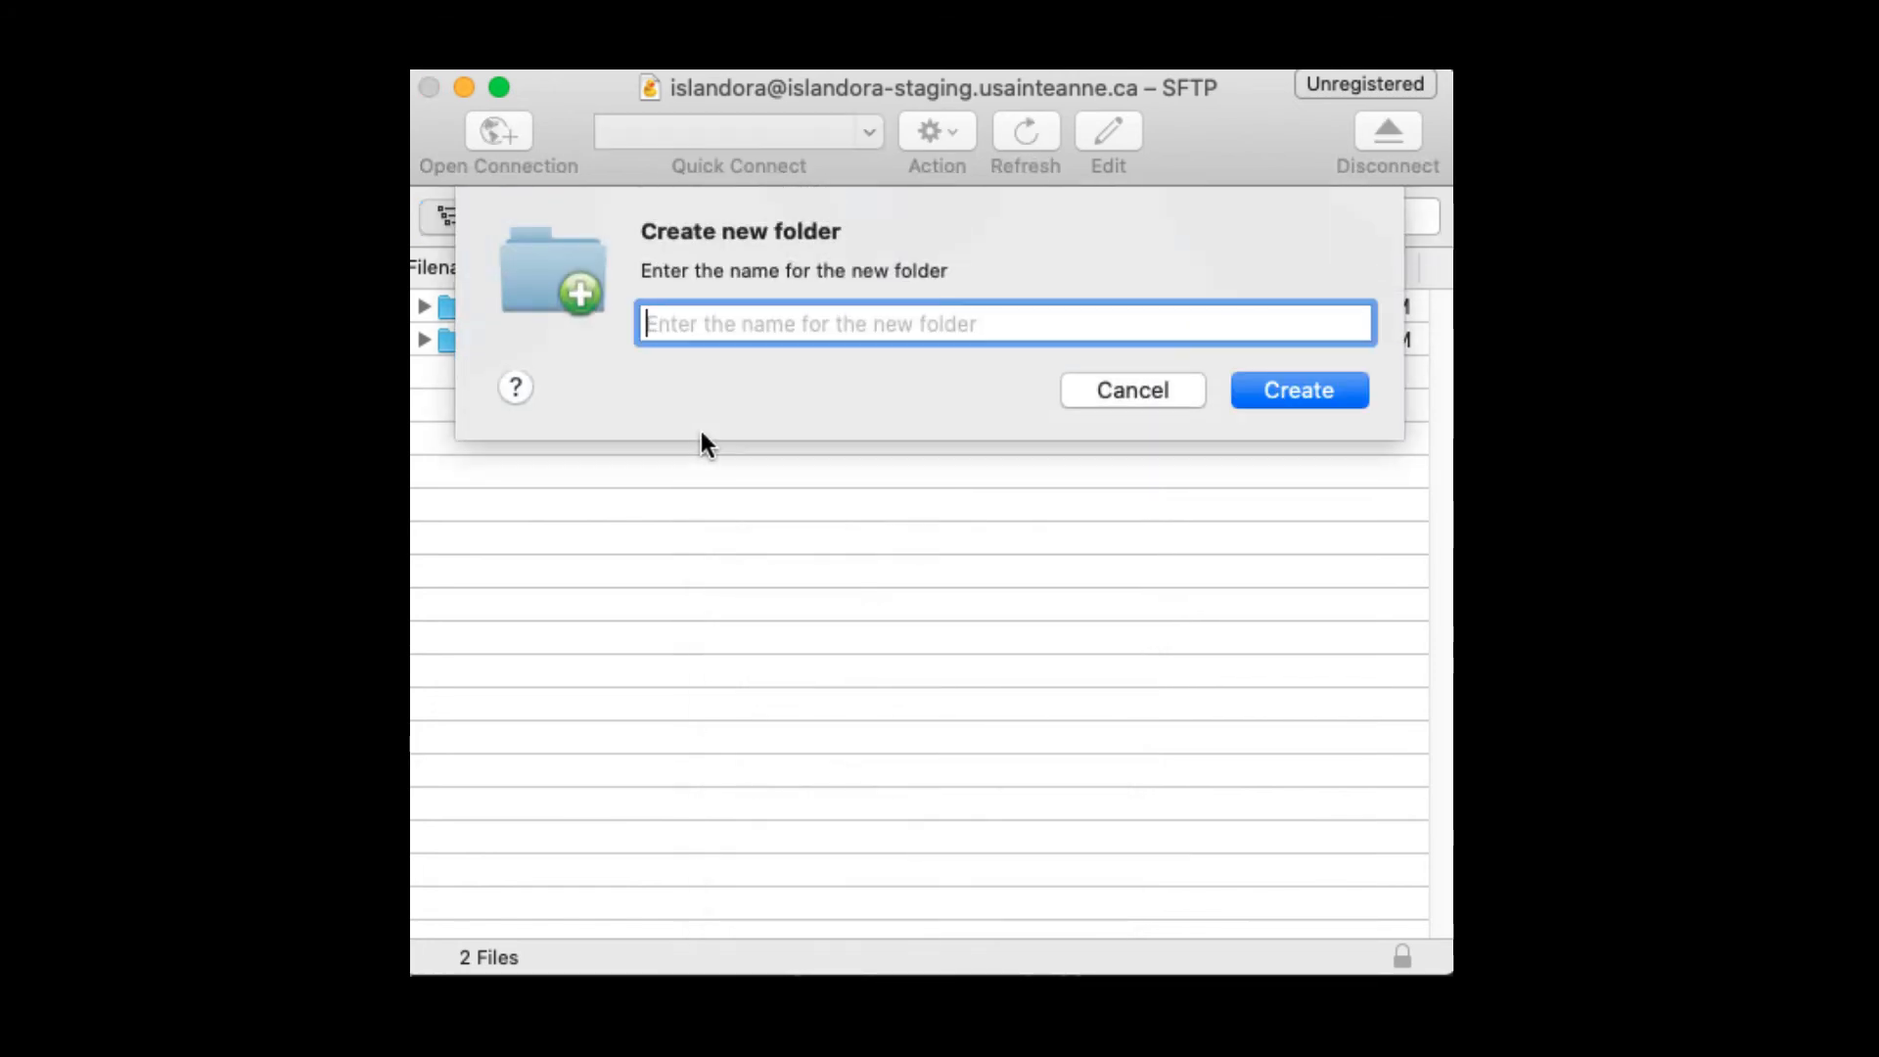
{"action": "type", "text": "TE"}
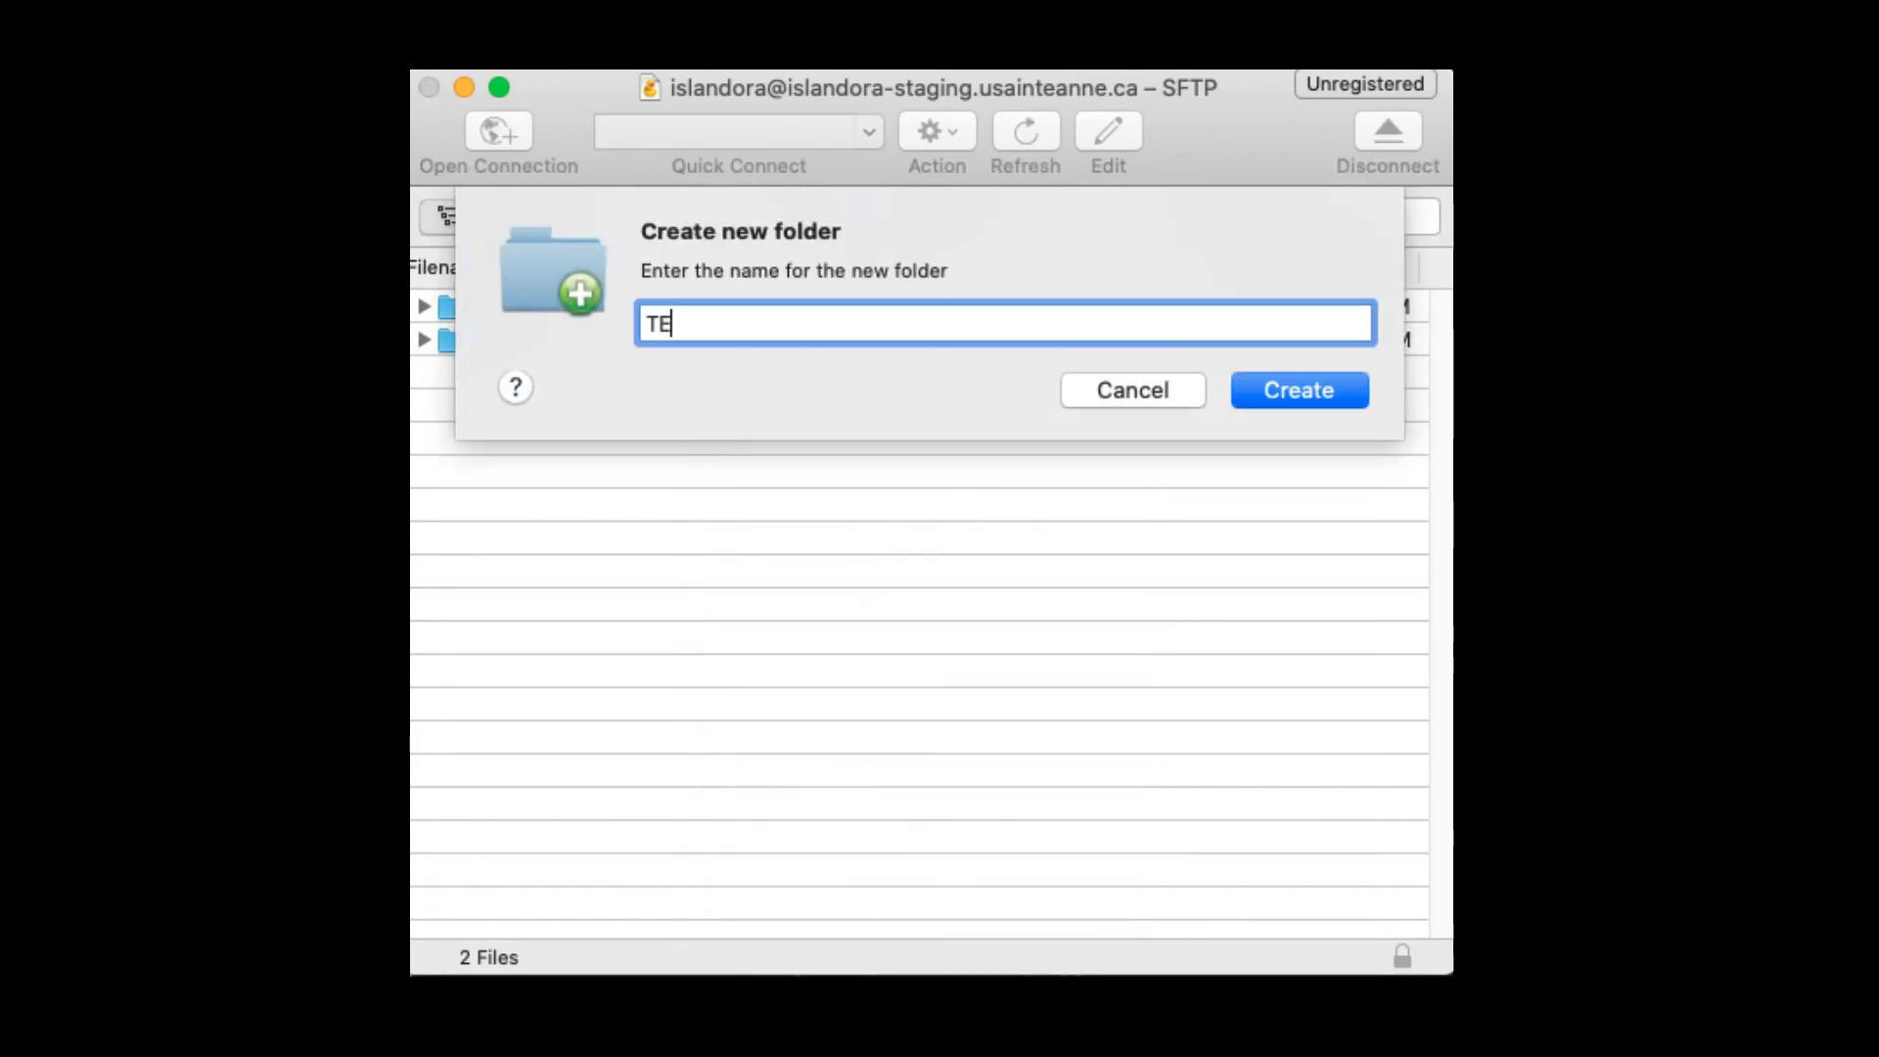
{"action": "type", "text": "ST"}
{"action": "left_click", "coordinate": [1279, 399]}
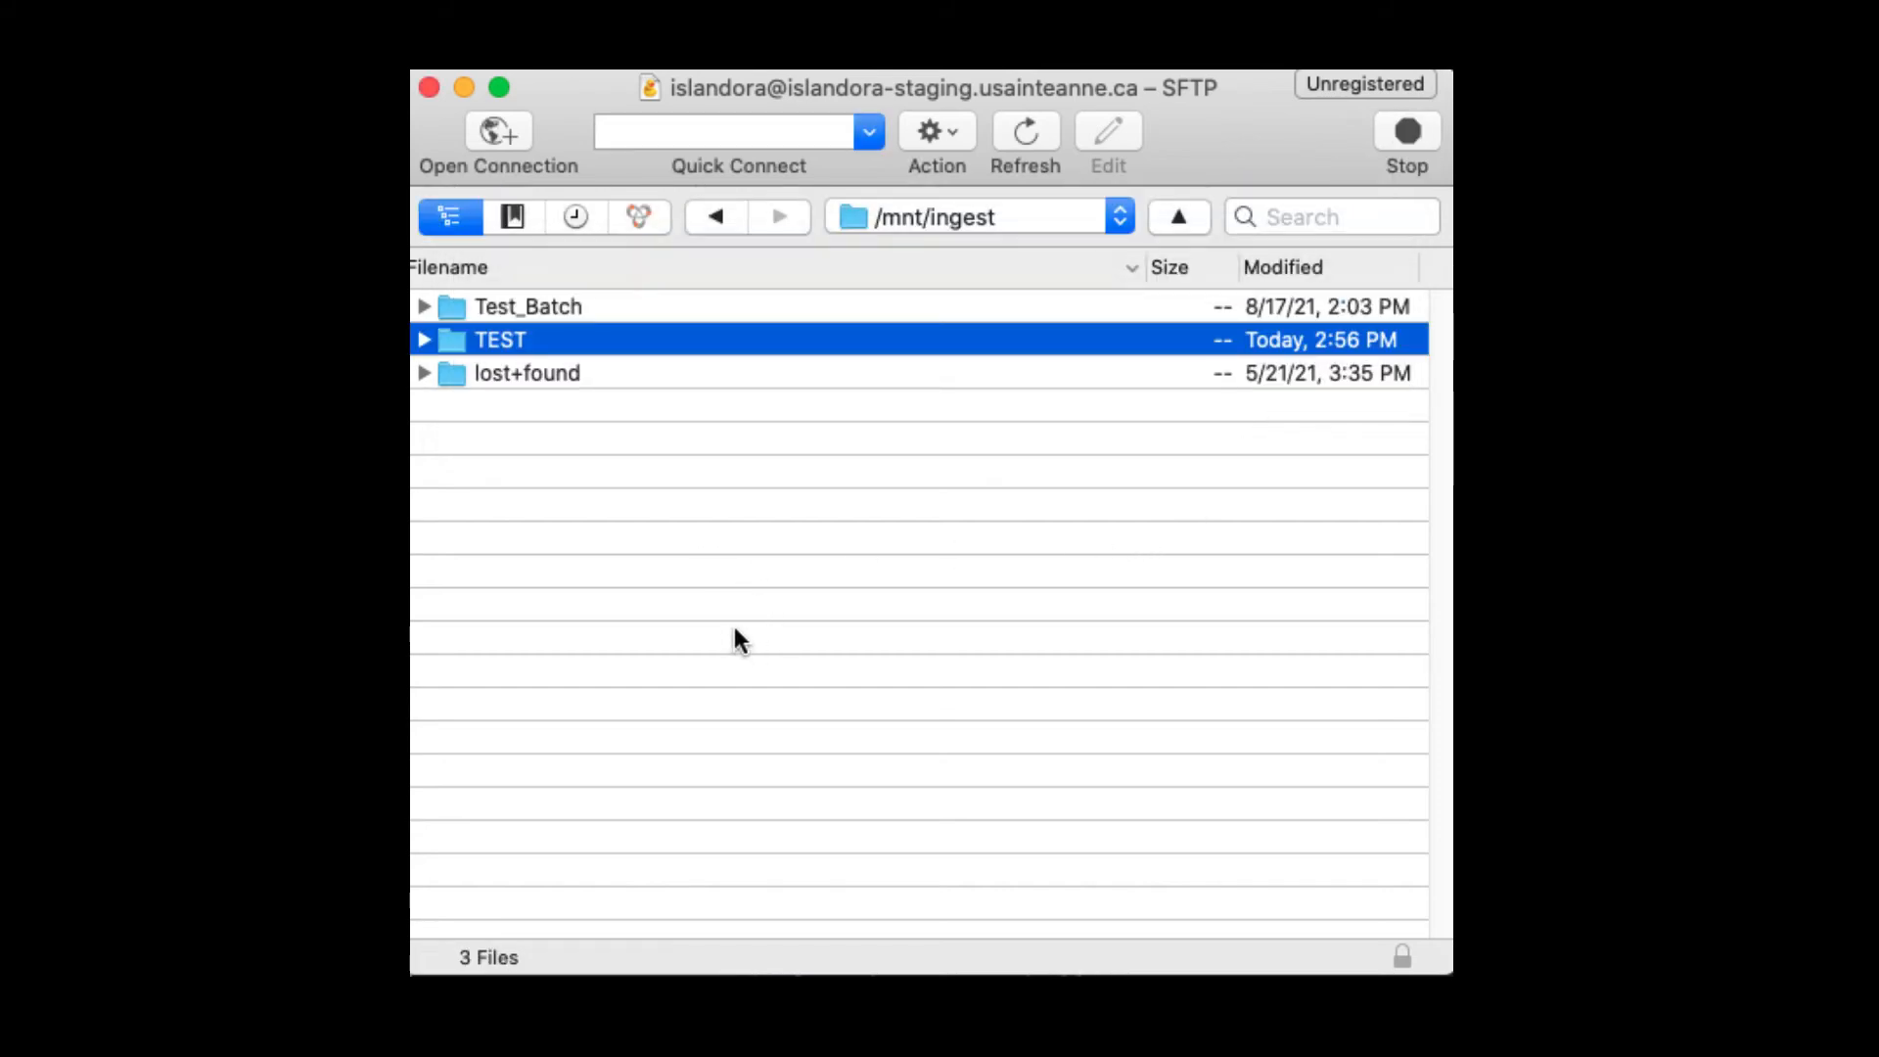
Step: Upload the media batch, VIDEO_metadata.csv and three mp3 files into the TEST folder
{"action": "double_click", "coordinate": [458, 342]}
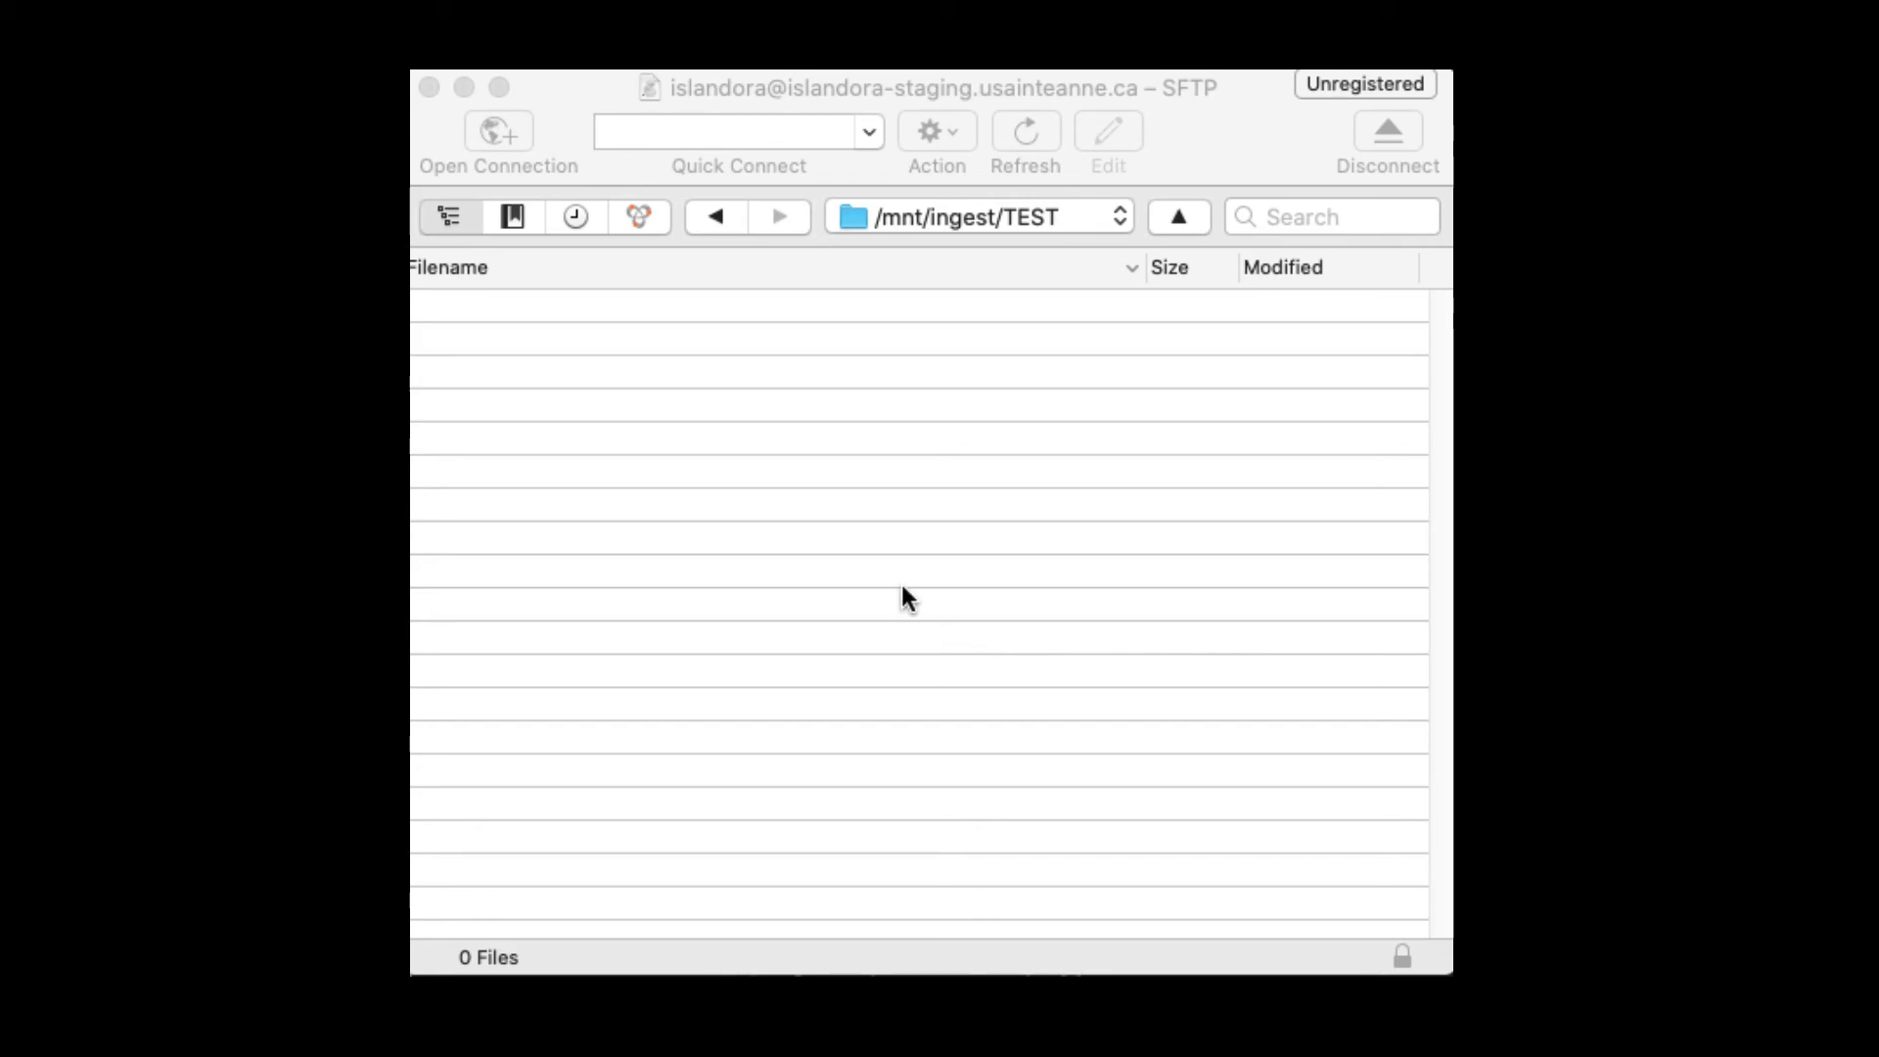
{"action": "left_click_drag", "start_coordinate": [901, 581], "coordinate": [975, 800]}
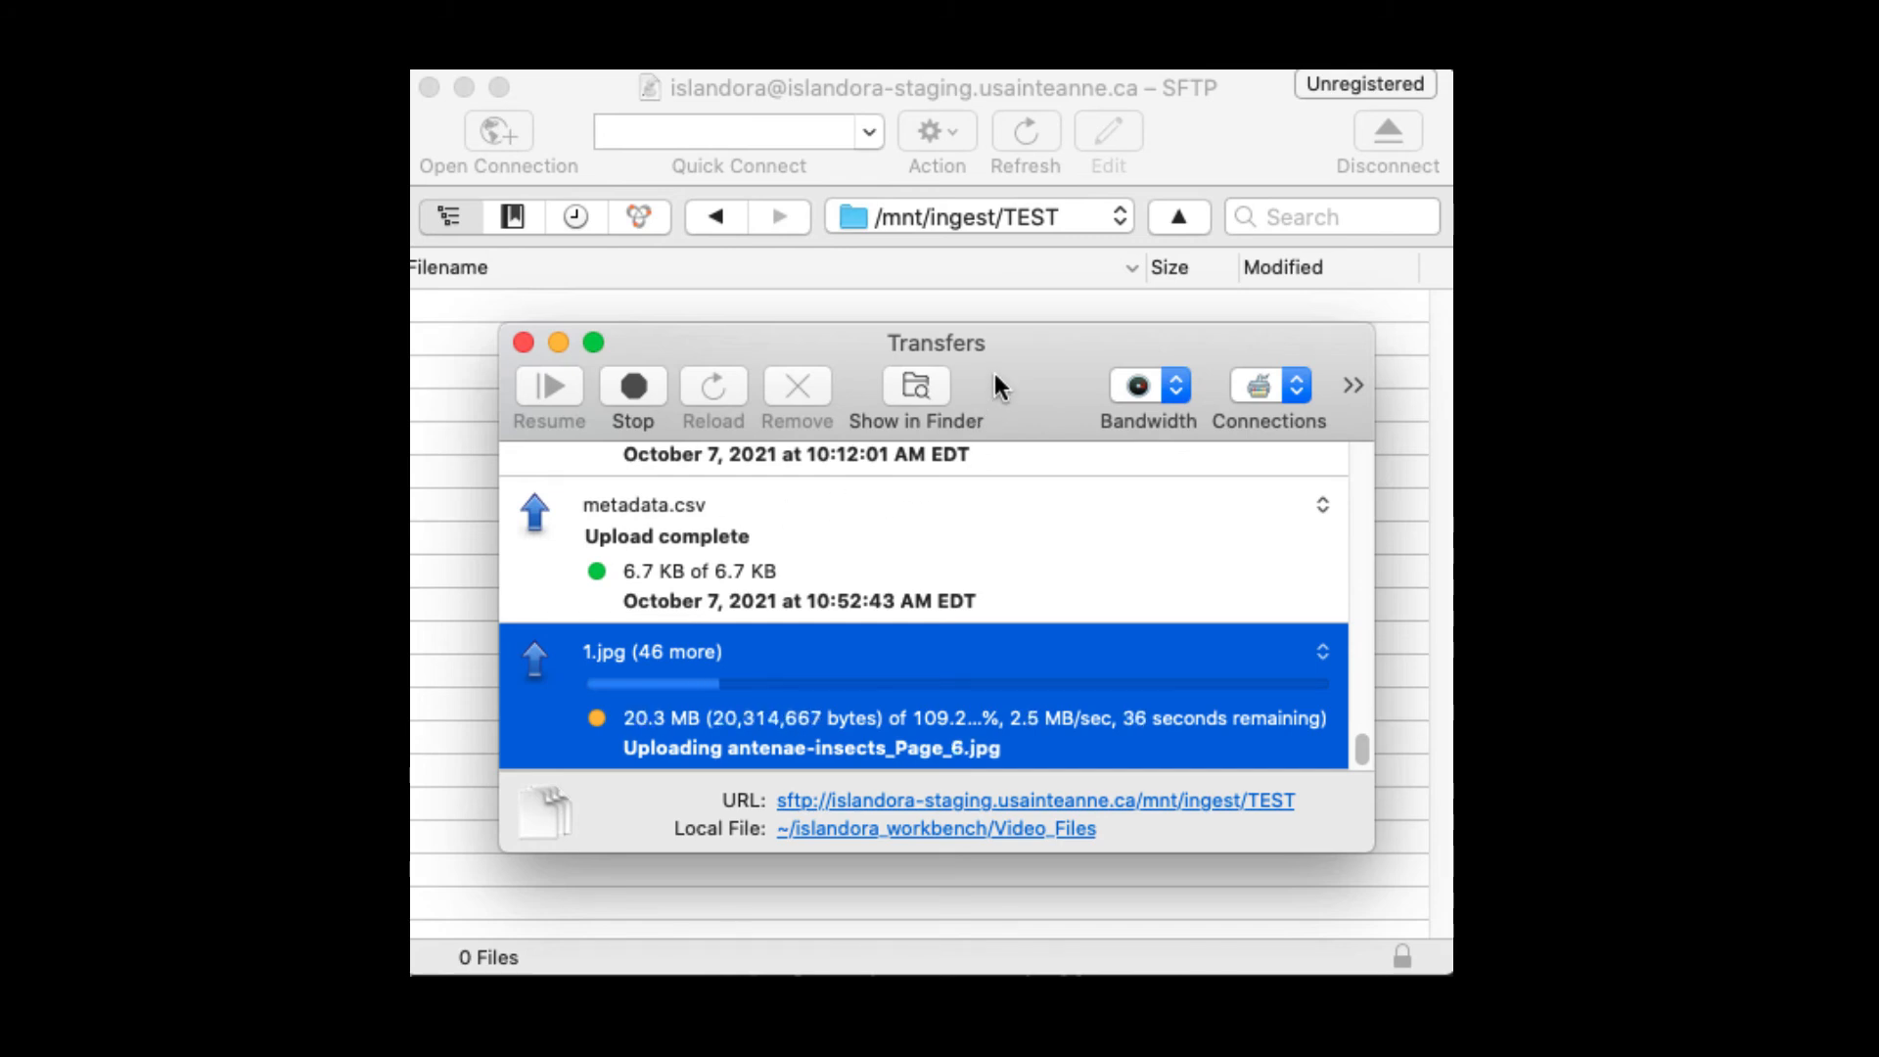
{"action": "left_click_drag", "start_coordinate": [994, 366], "coordinate": [1878, 366]}
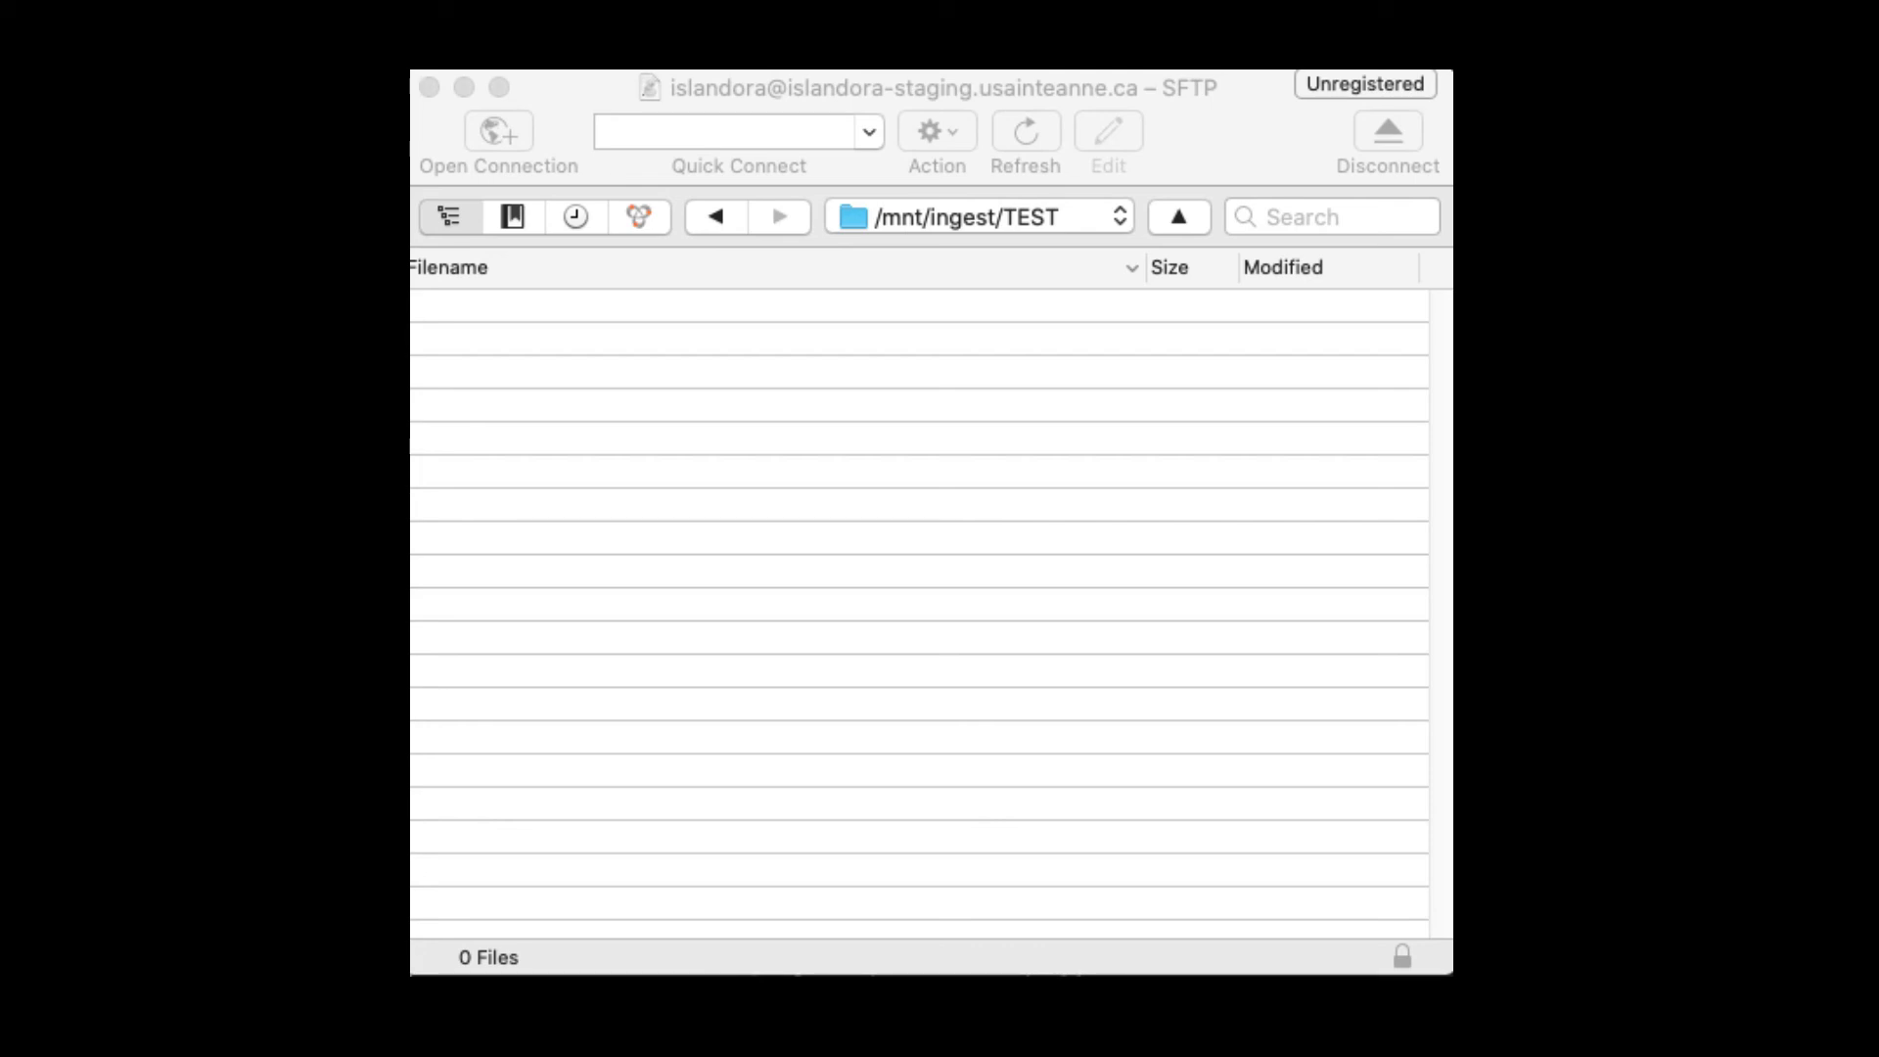
{"action": "left_click_drag", "start_coordinate": [410, 661], "coordinate": [696, 607]}
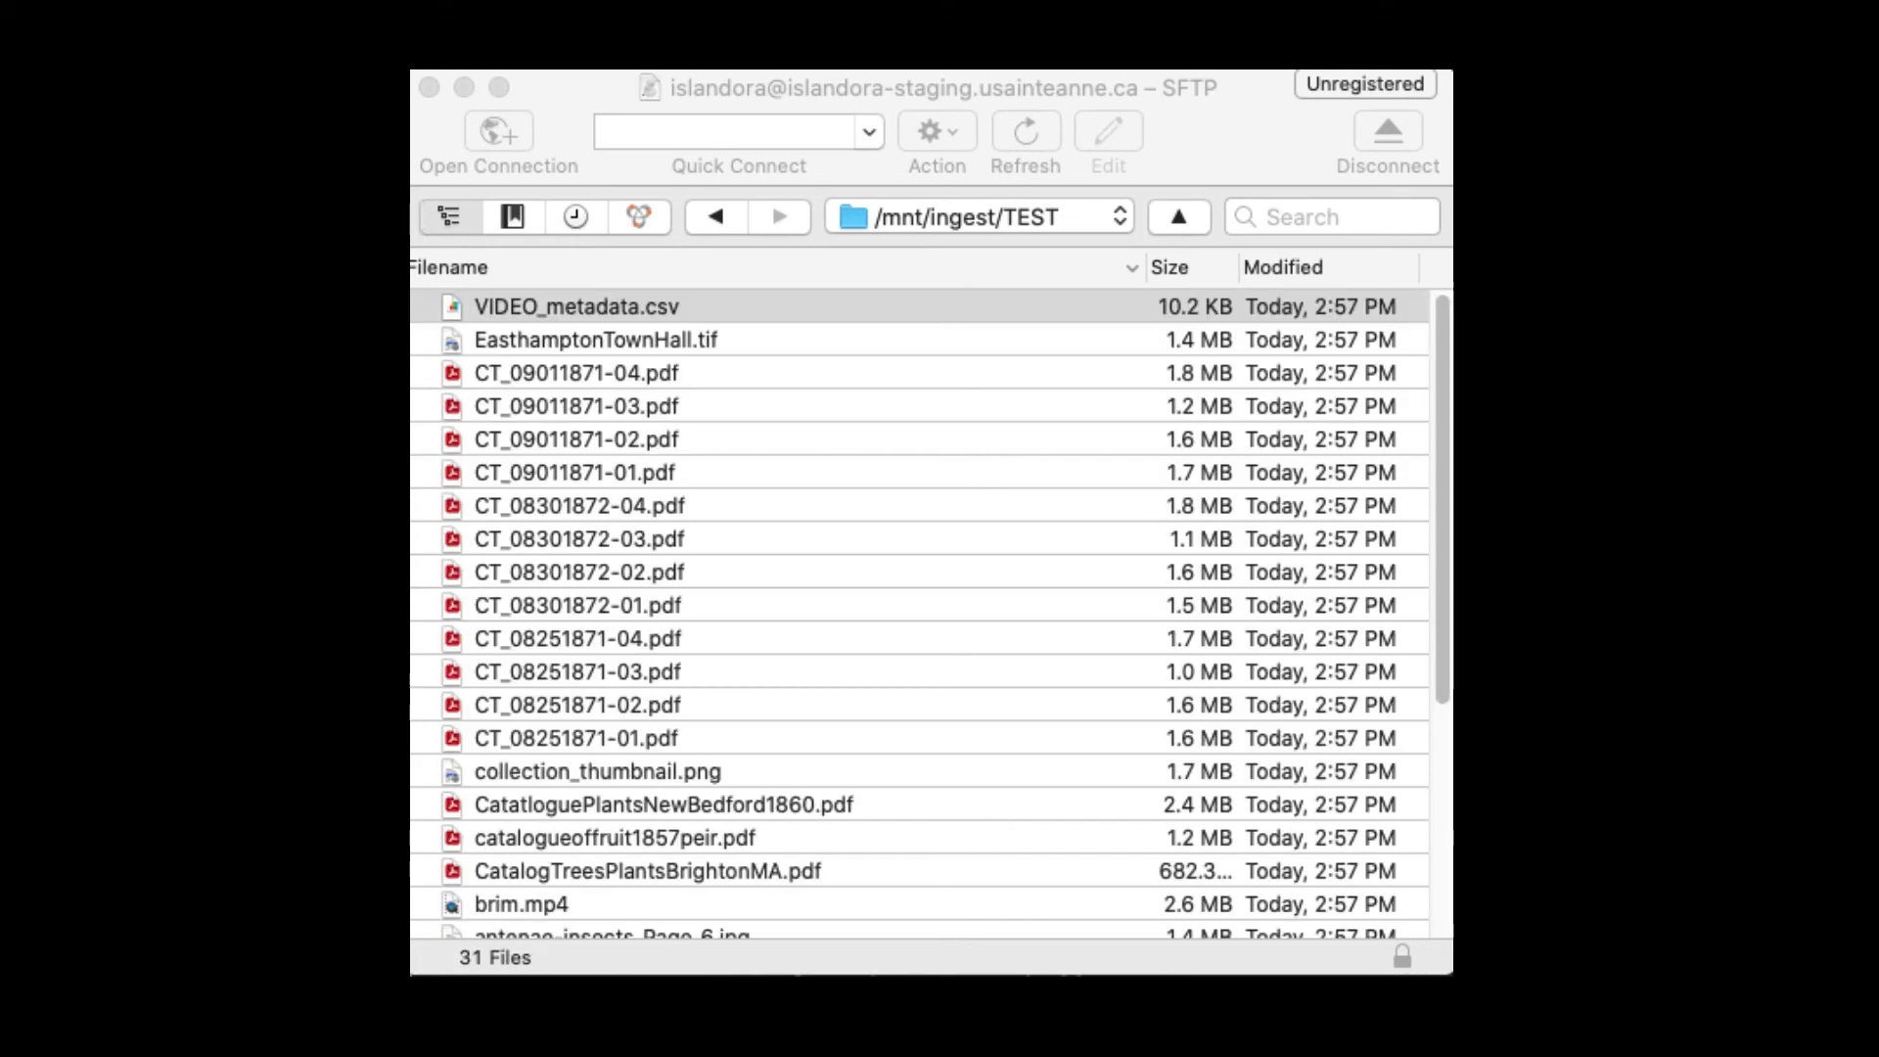
{"action": "left_click_drag", "start_coordinate": [411, 685], "coordinate": [807, 640]}
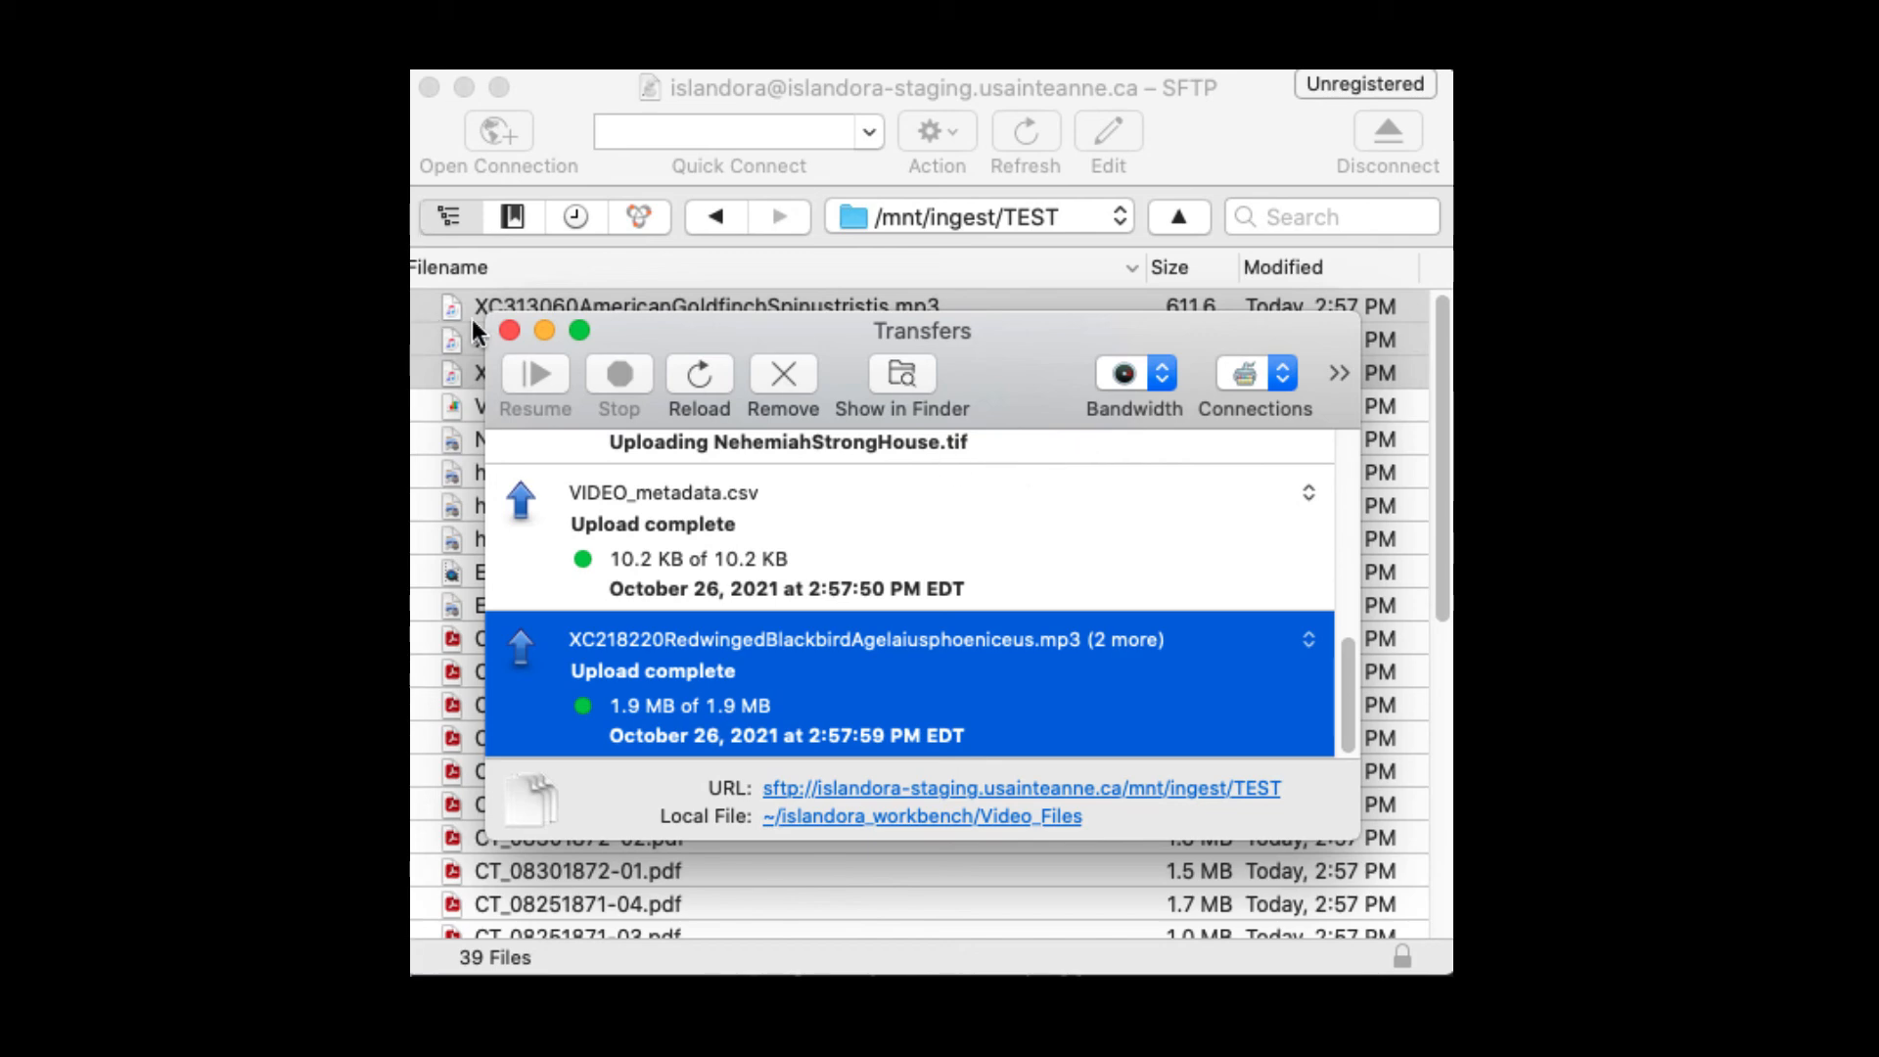
{"action": "left_click", "coordinate": [509, 330]}
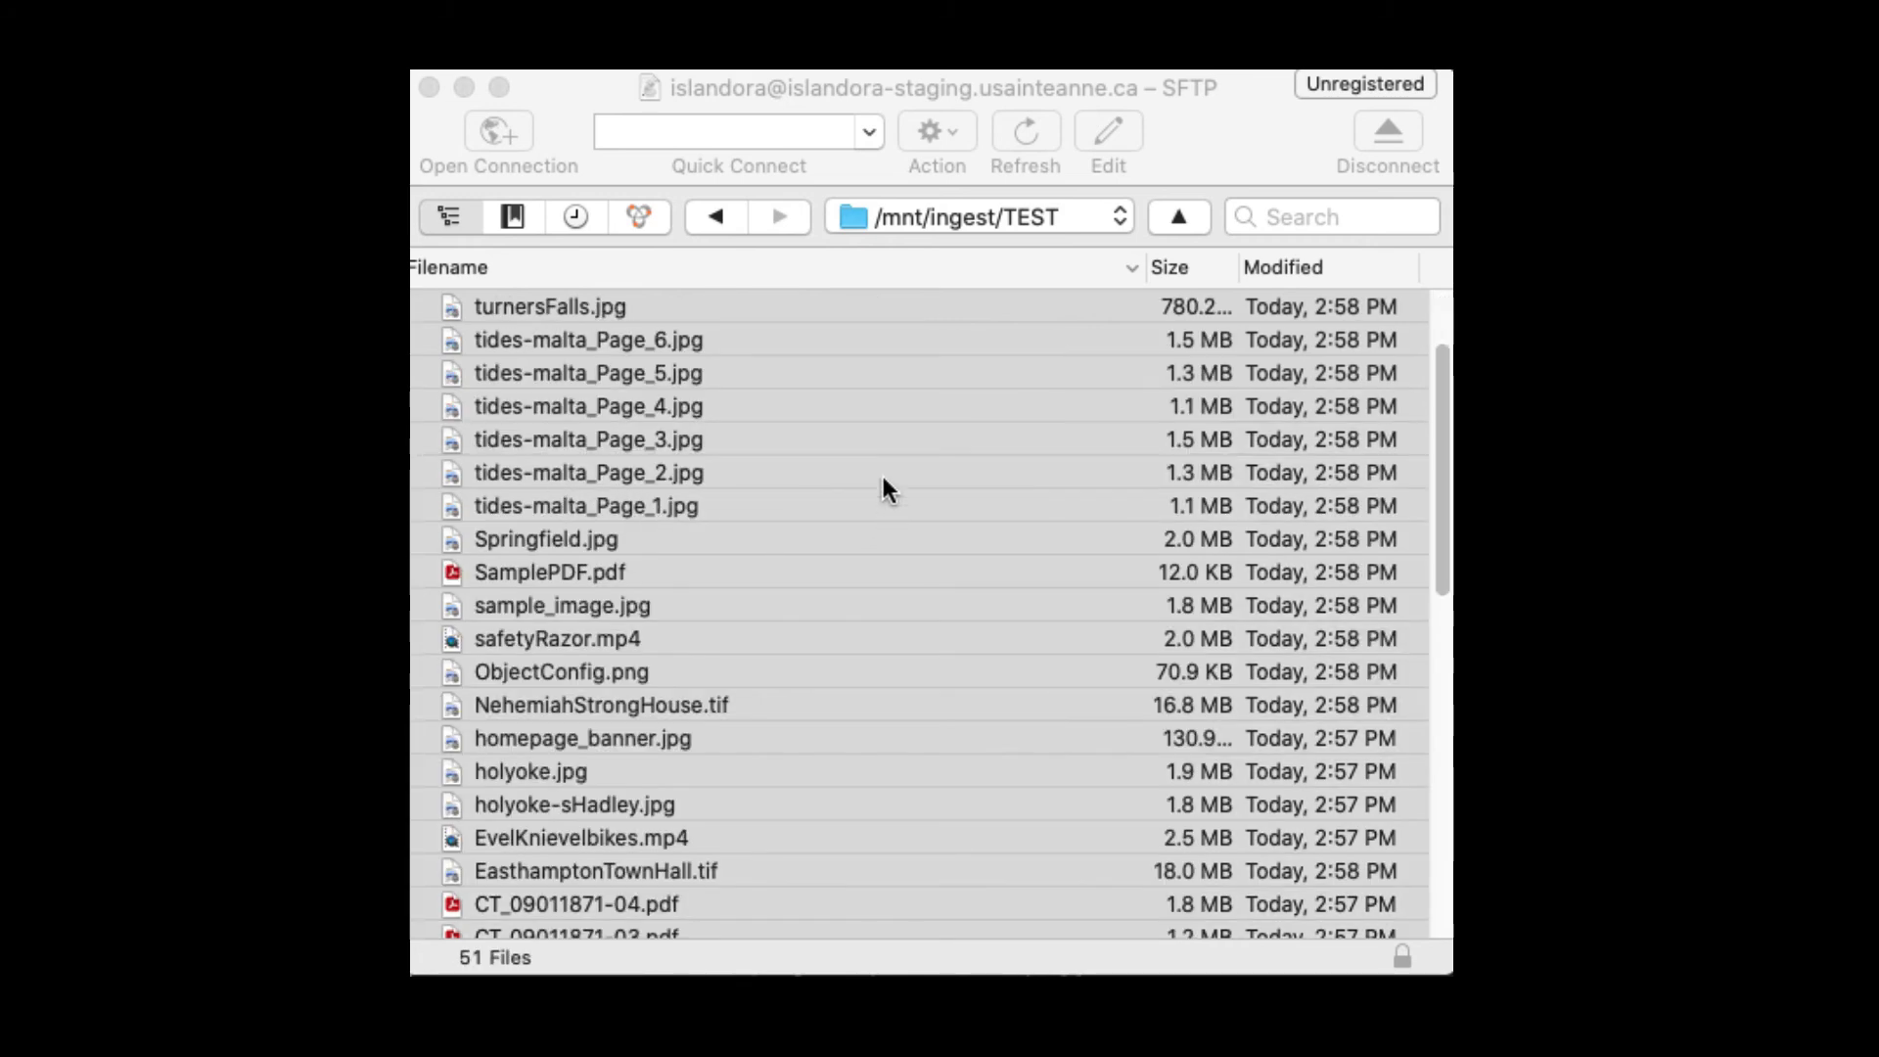
Step: Reconnect through the islandora-staging.usainteanne.ca – SFTP bookmark to list /home/islandora
{"action": "left_click", "coordinate": [910, 217]}
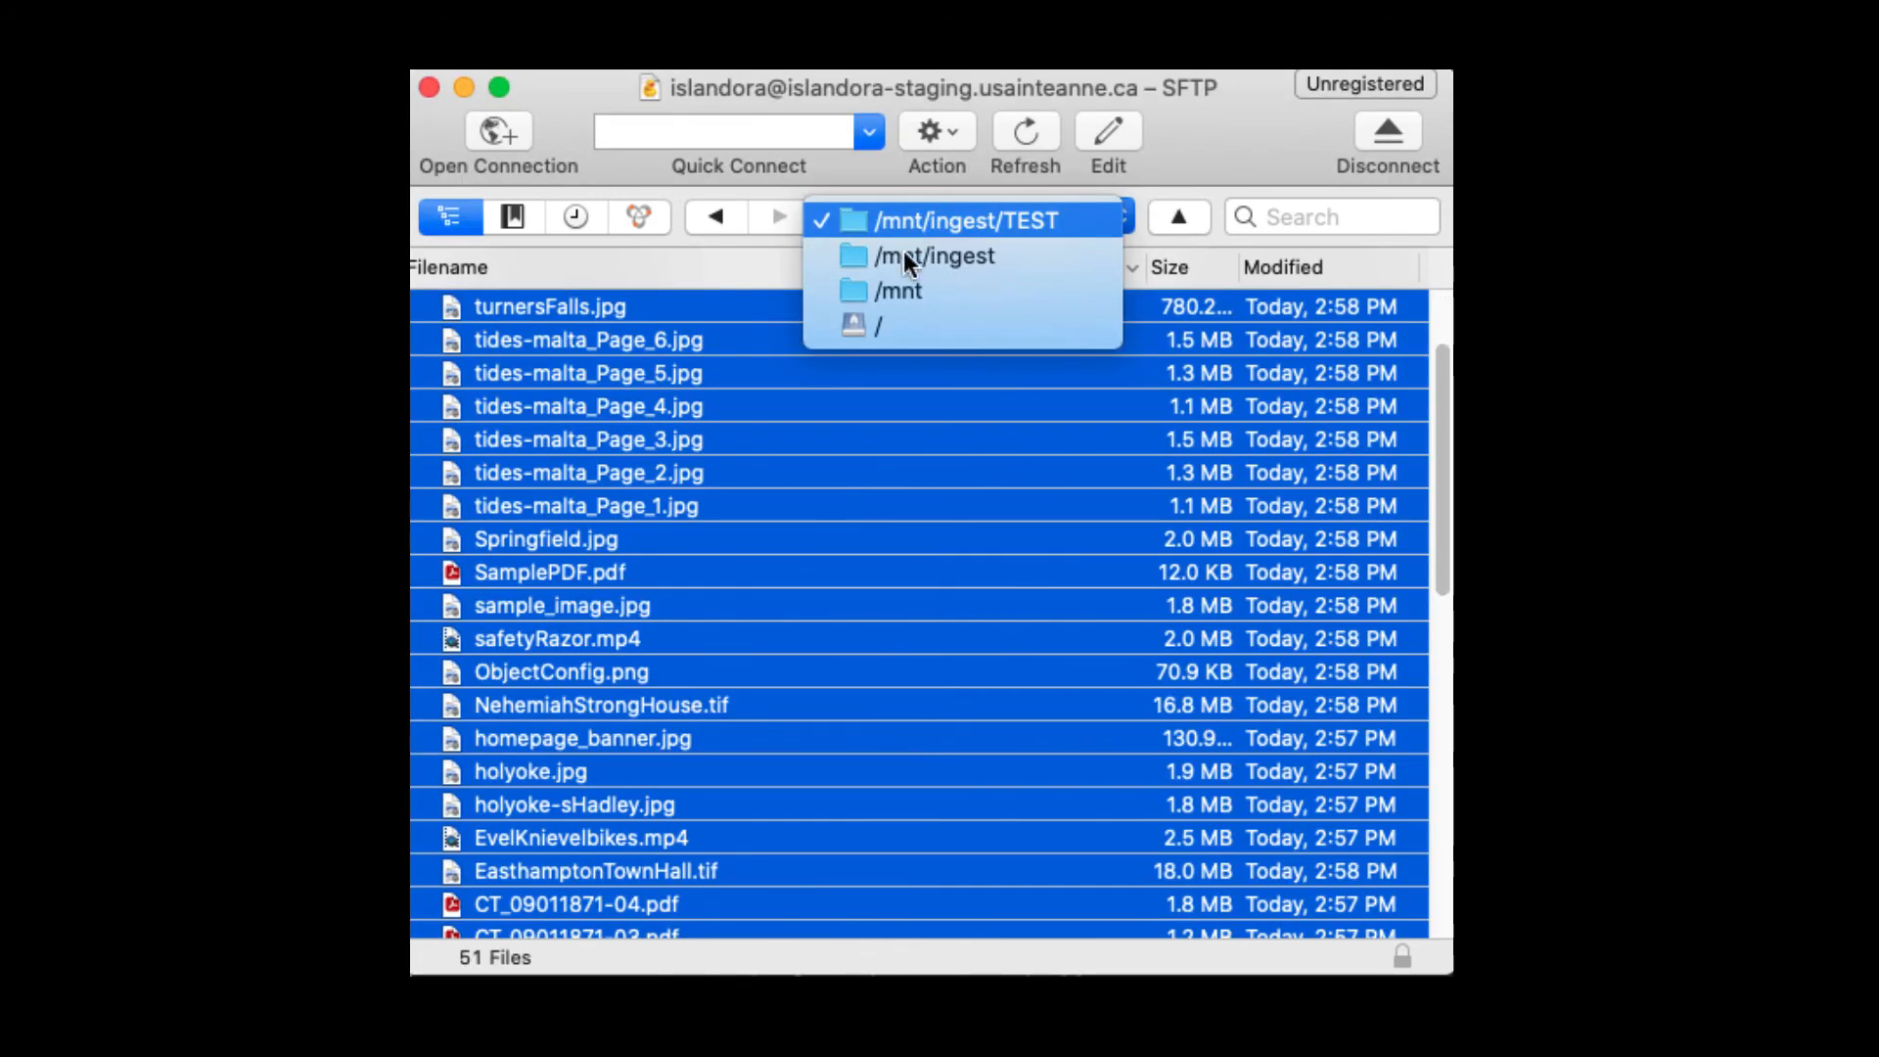
{"action": "left_click", "coordinate": [501, 219]}
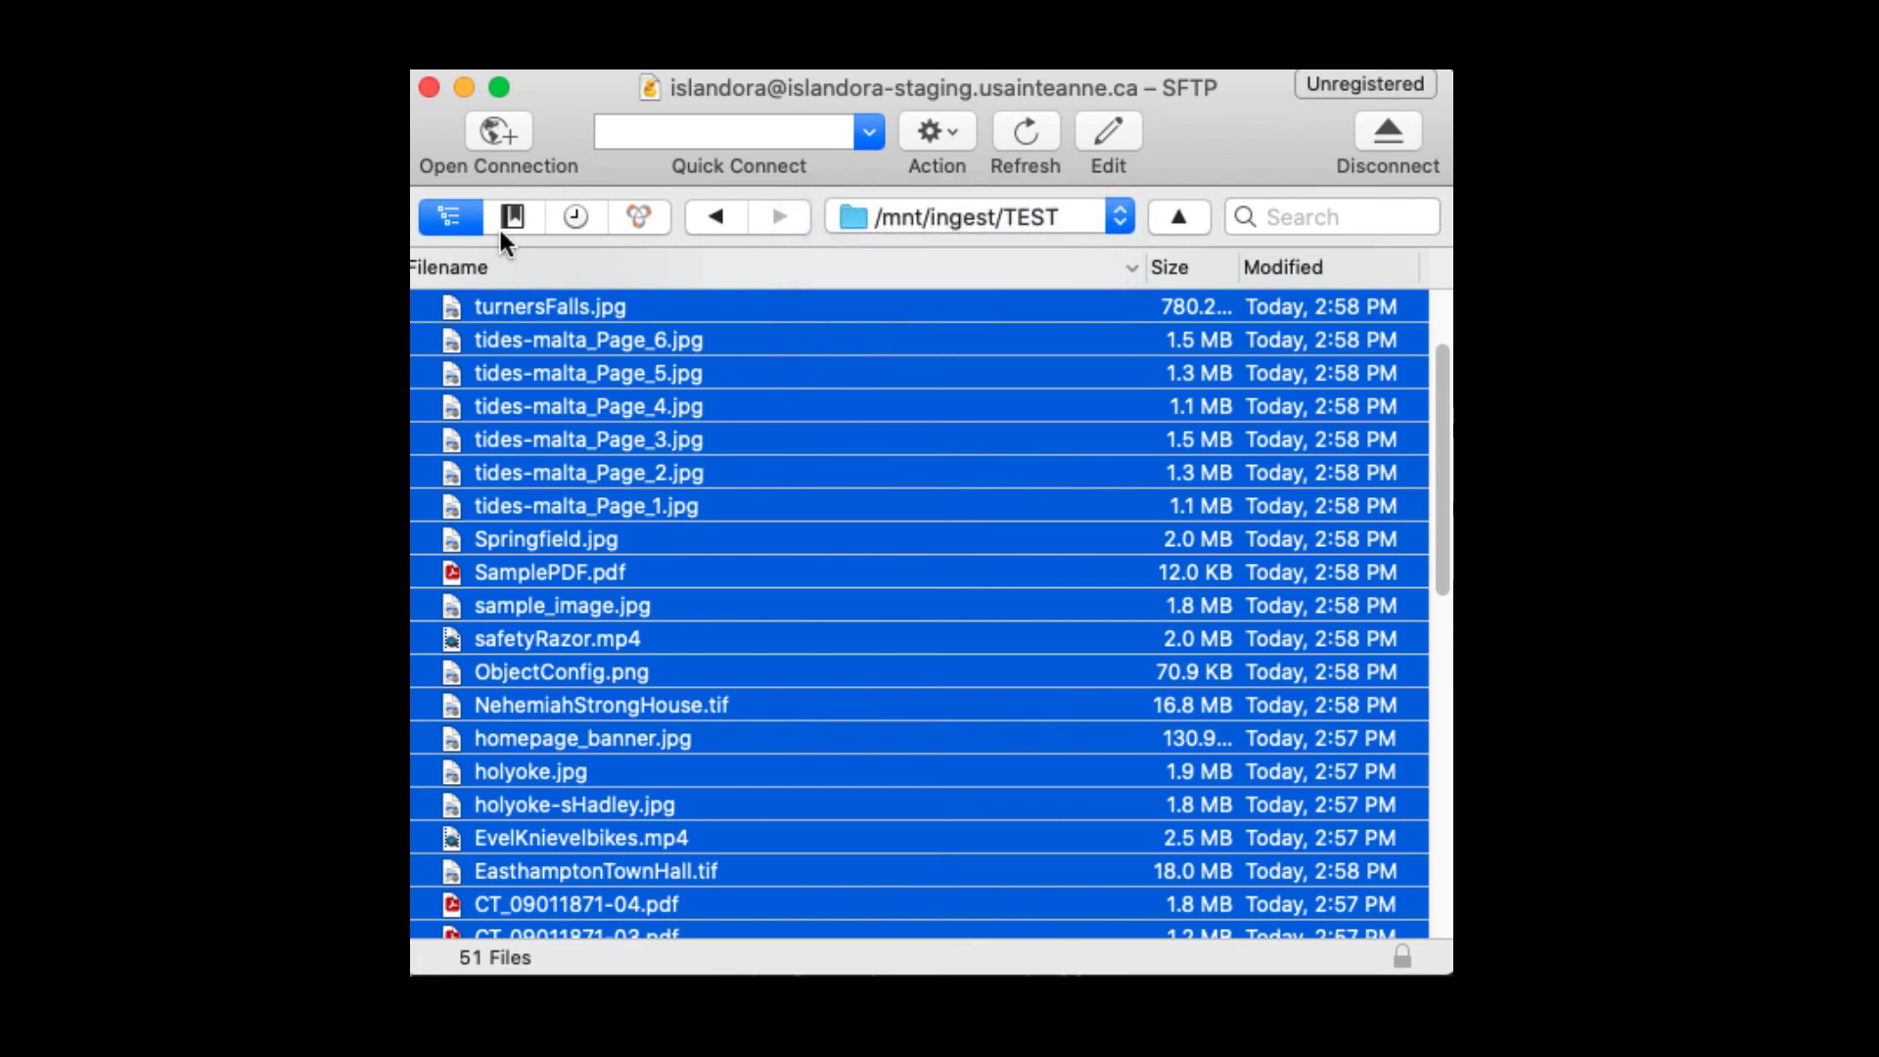
{"action": "left_click", "coordinate": [512, 217]}
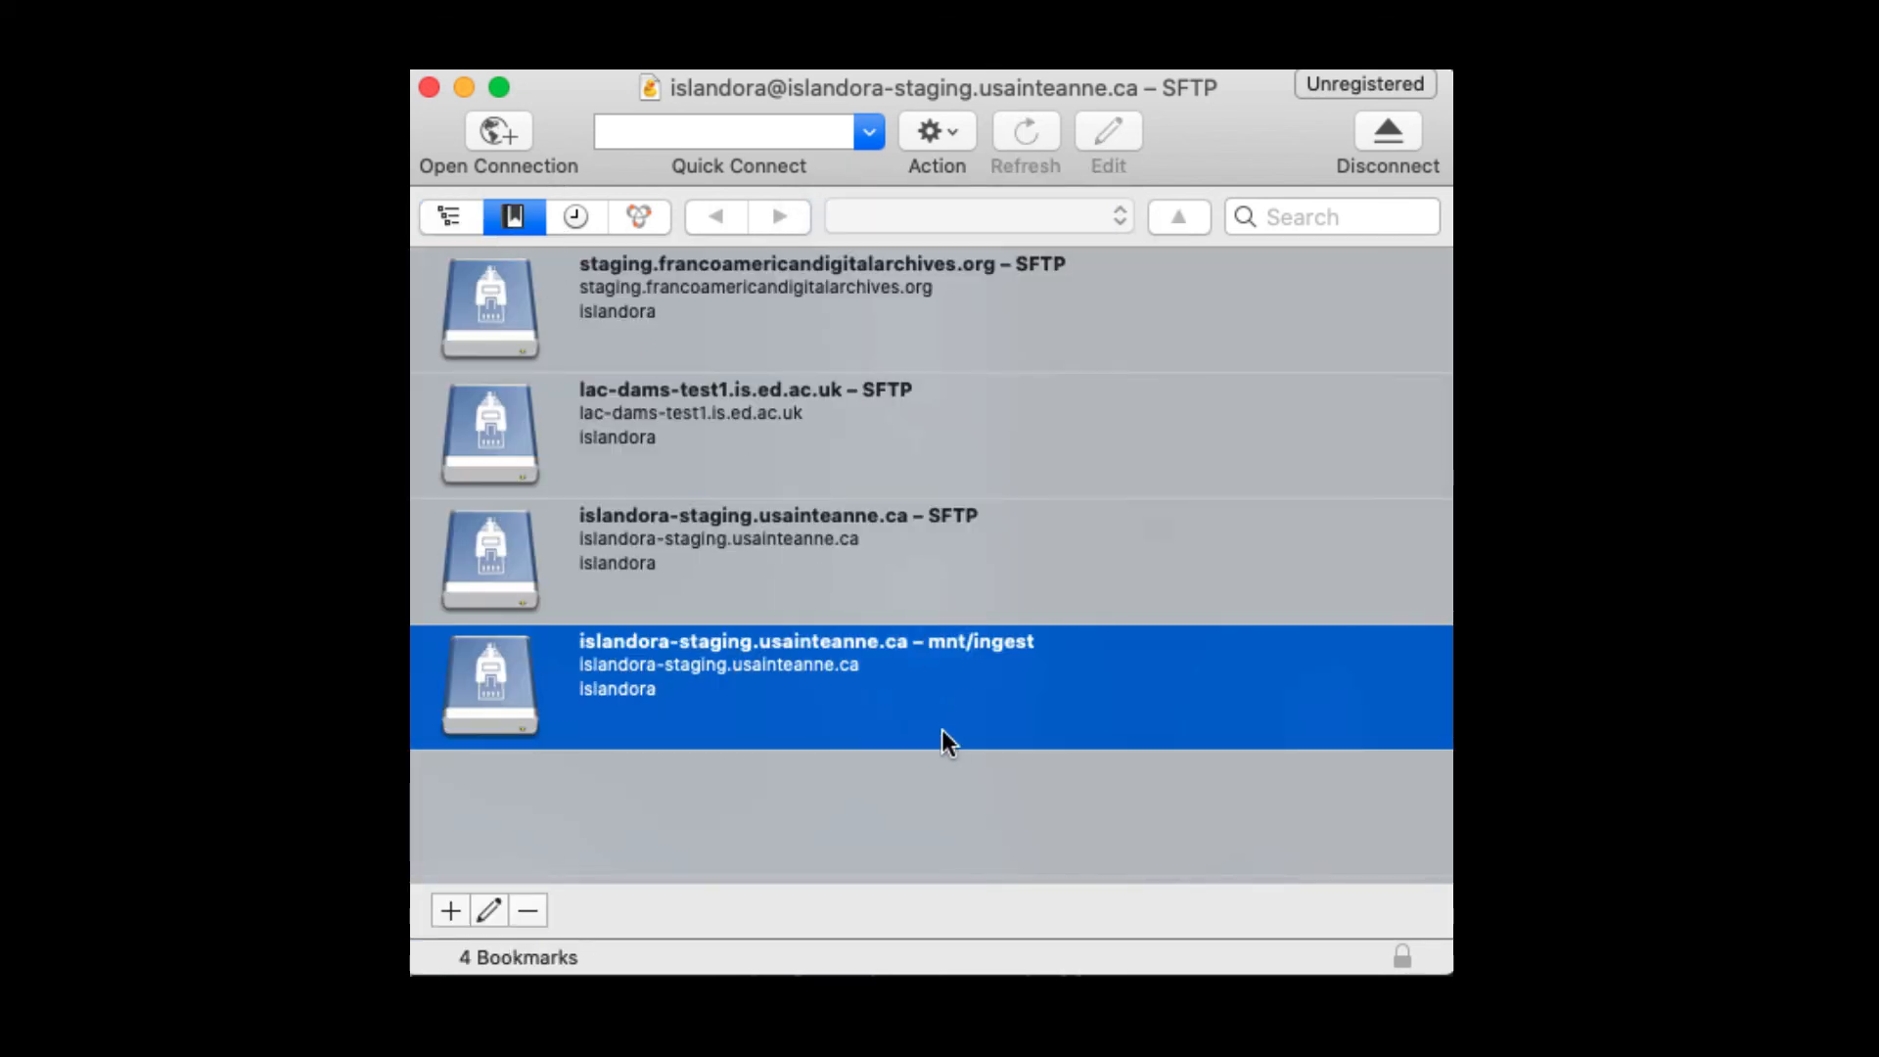
{"action": "left_click", "coordinate": [884, 555]}
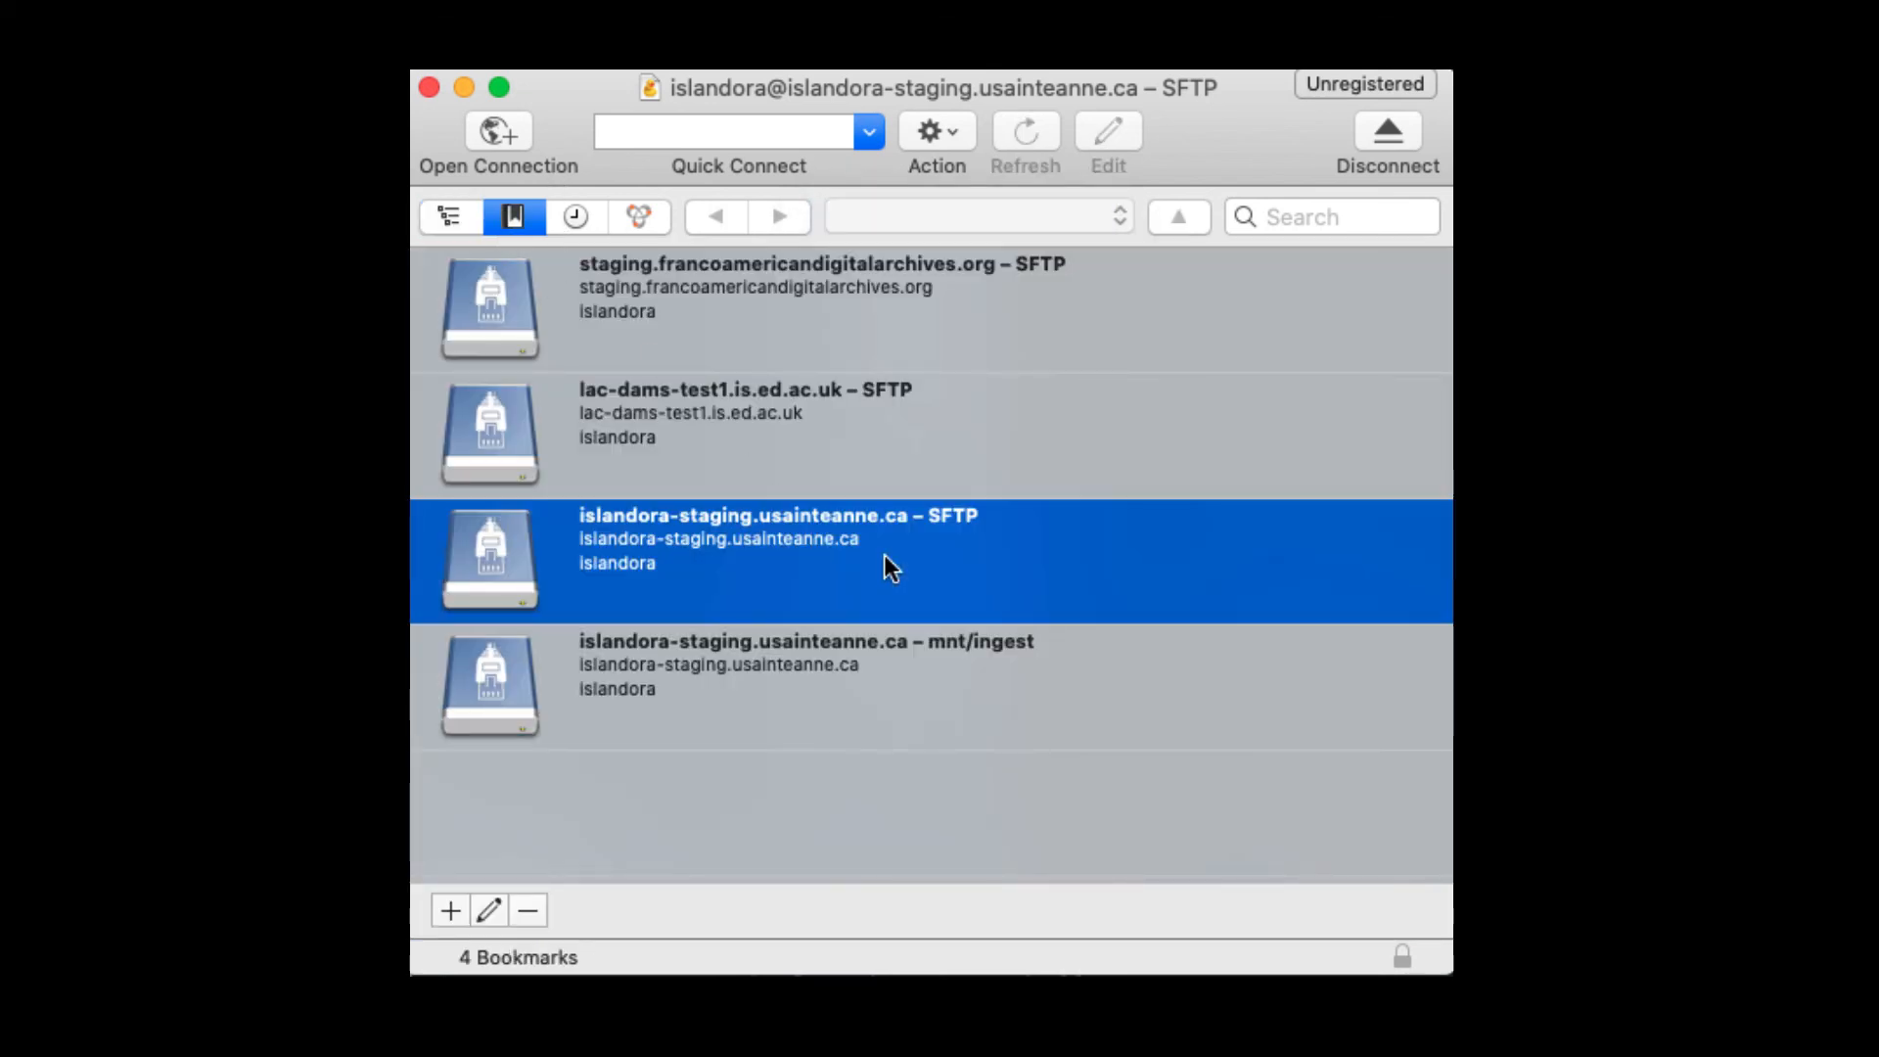
{"action": "double_click", "coordinate": [752, 562]}
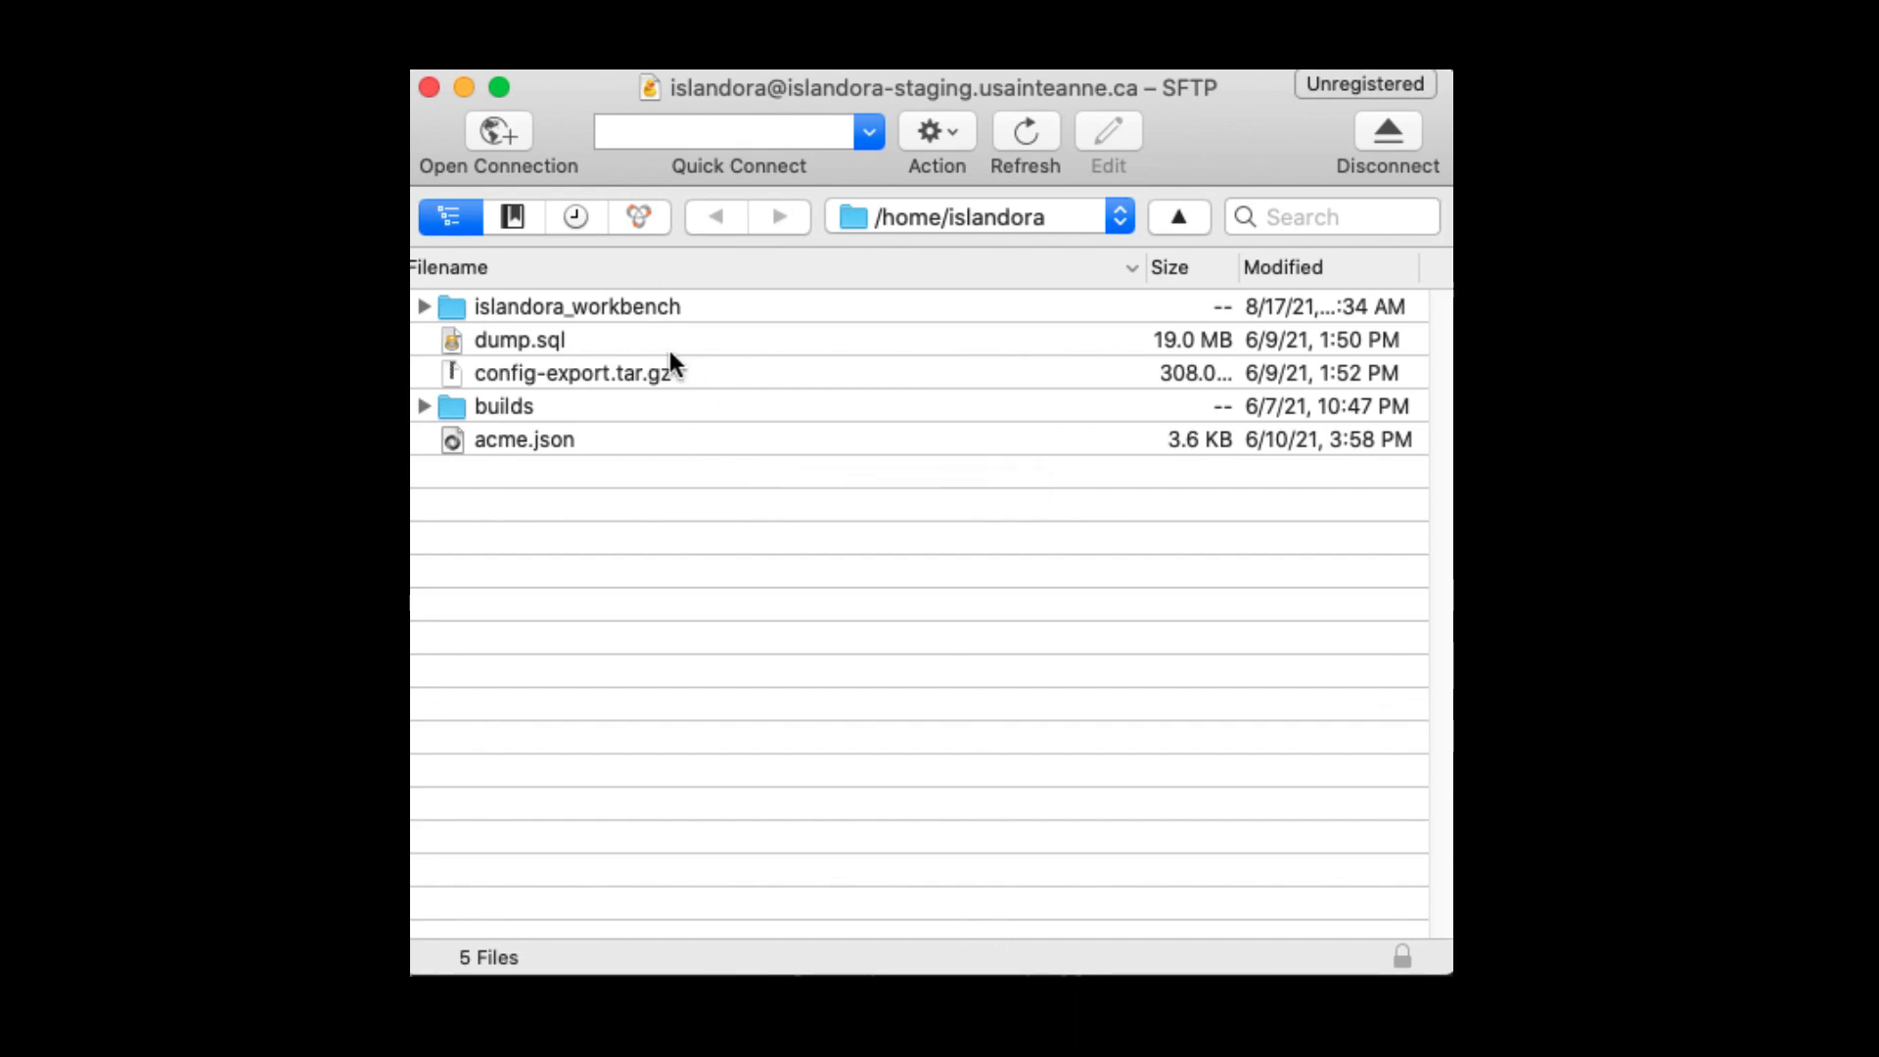
Step: Upload VIDEO_create.yml, VIDEO_create_SAMPLE.yml and VIDEO_create_2.yml into islandora_workbench
{"action": "double_click", "coordinate": [630, 308]}
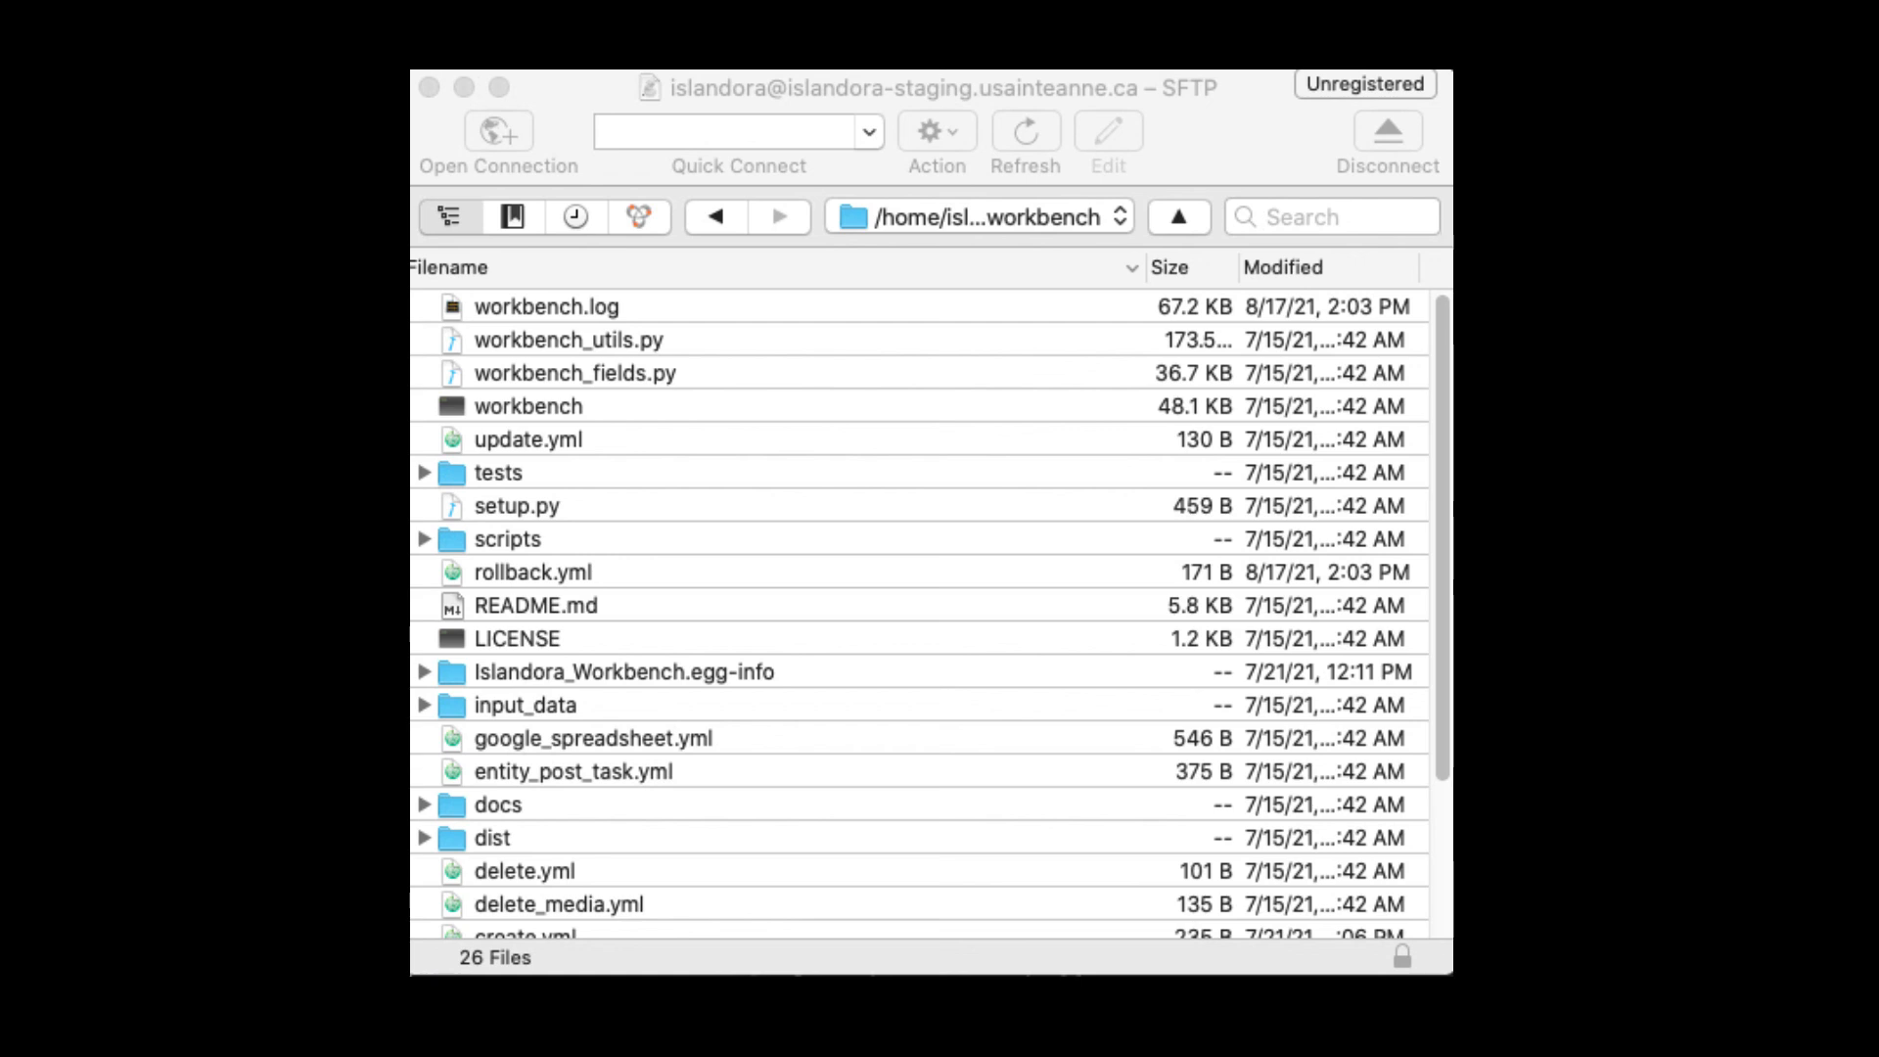
{"action": "left_click_drag", "start_coordinate": [411, 637], "coordinate": [1176, 796]}
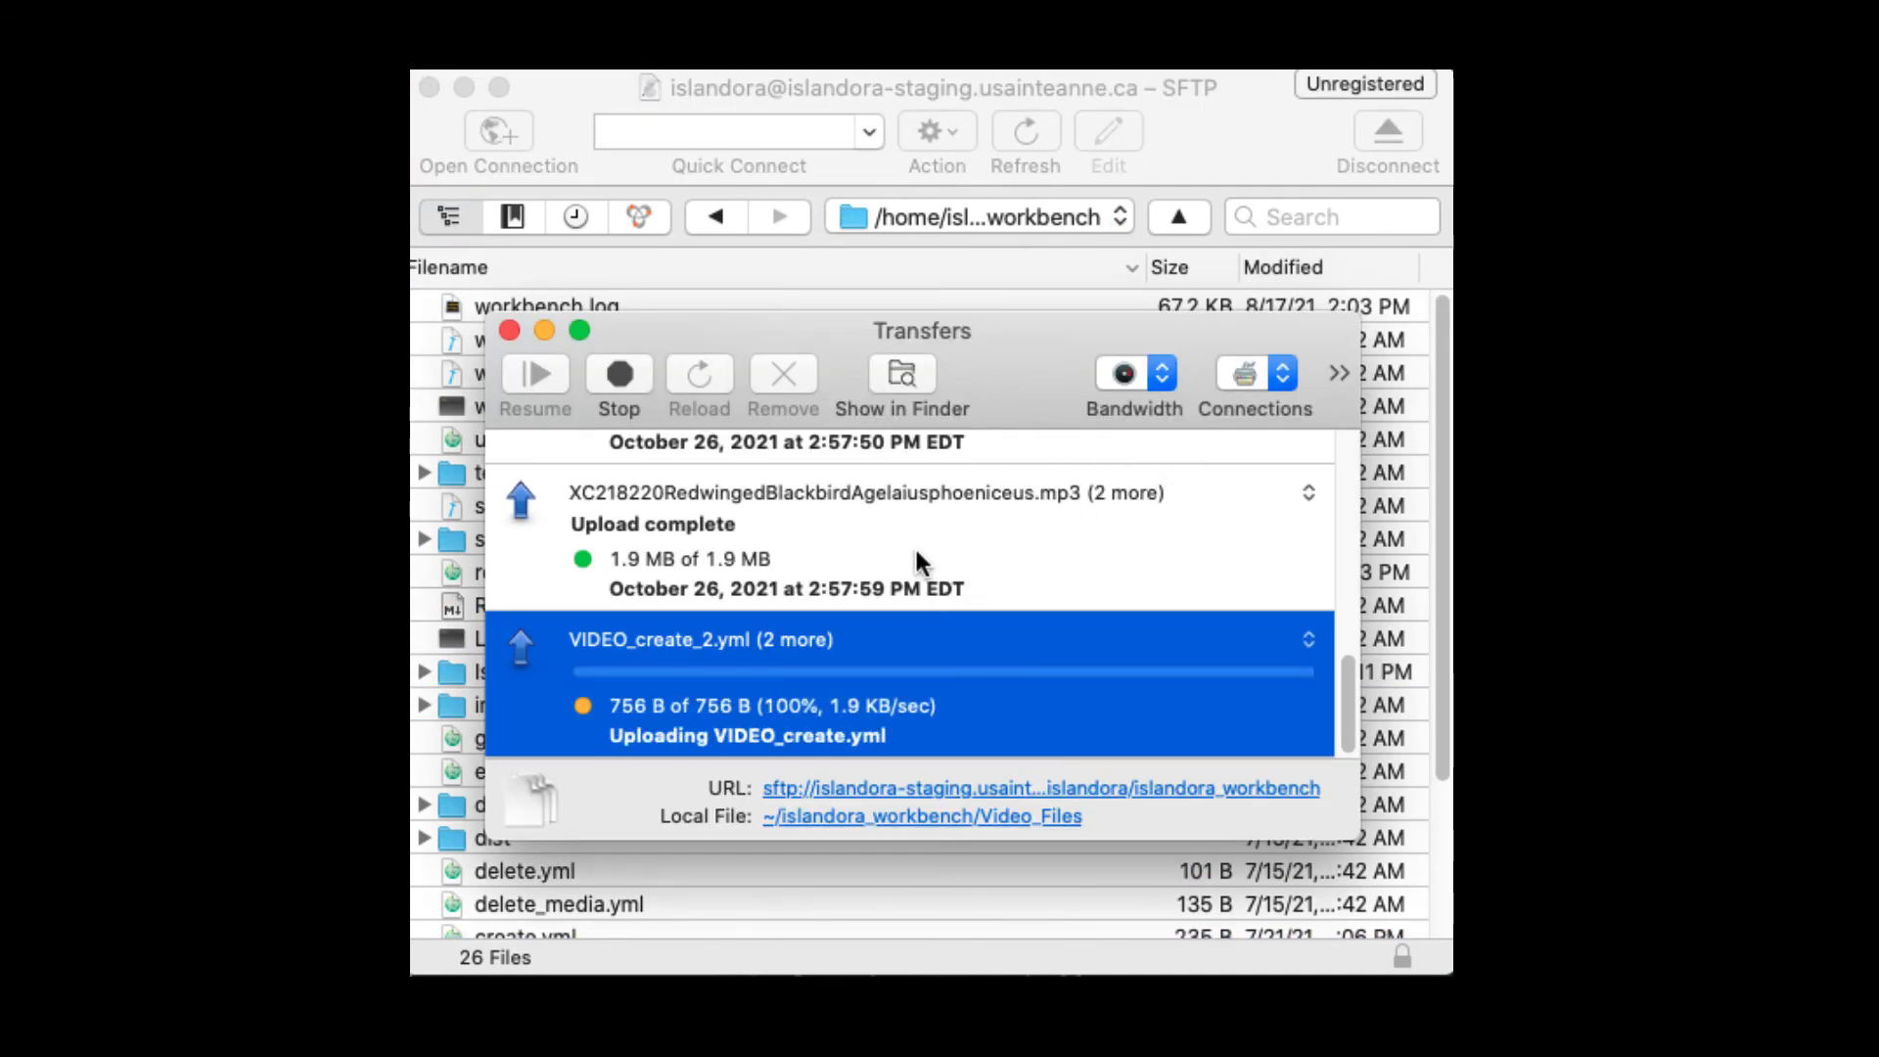
{"action": "left_click", "coordinate": [510, 330]}
{"action": "key", "text": "super+Tab"}
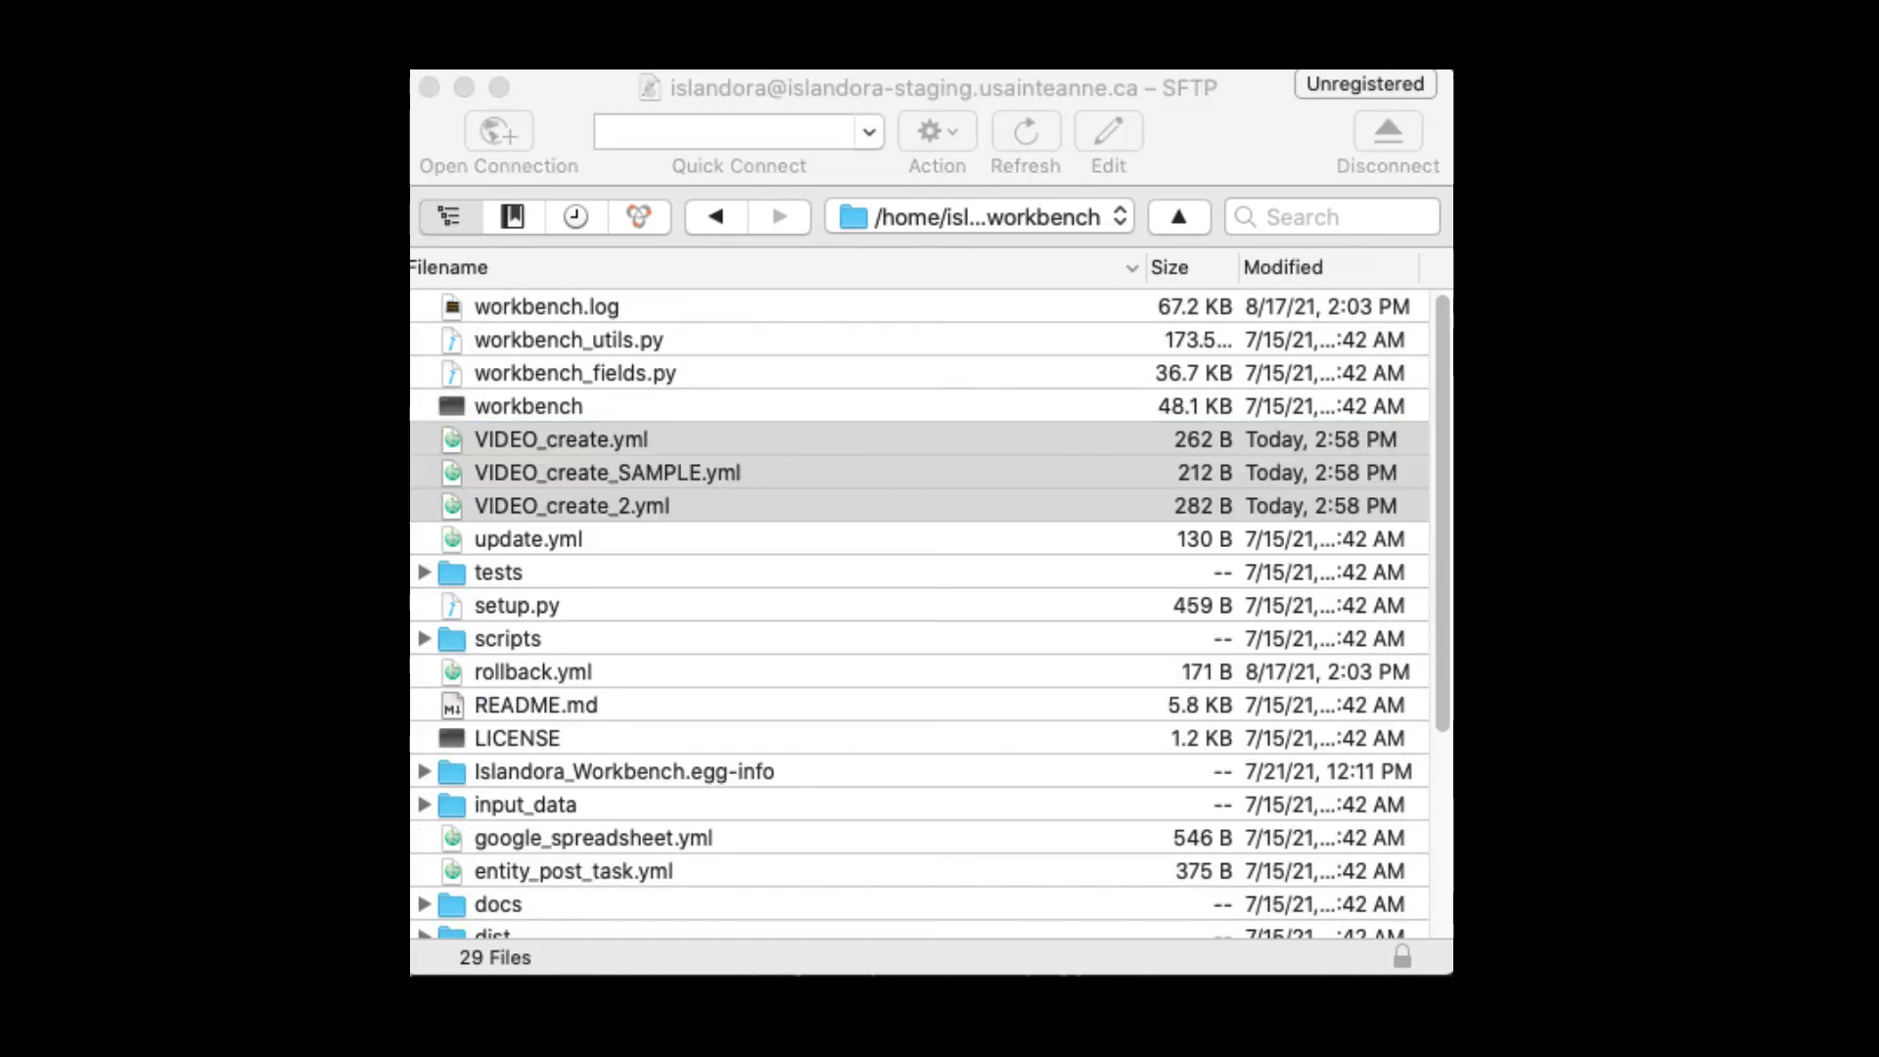